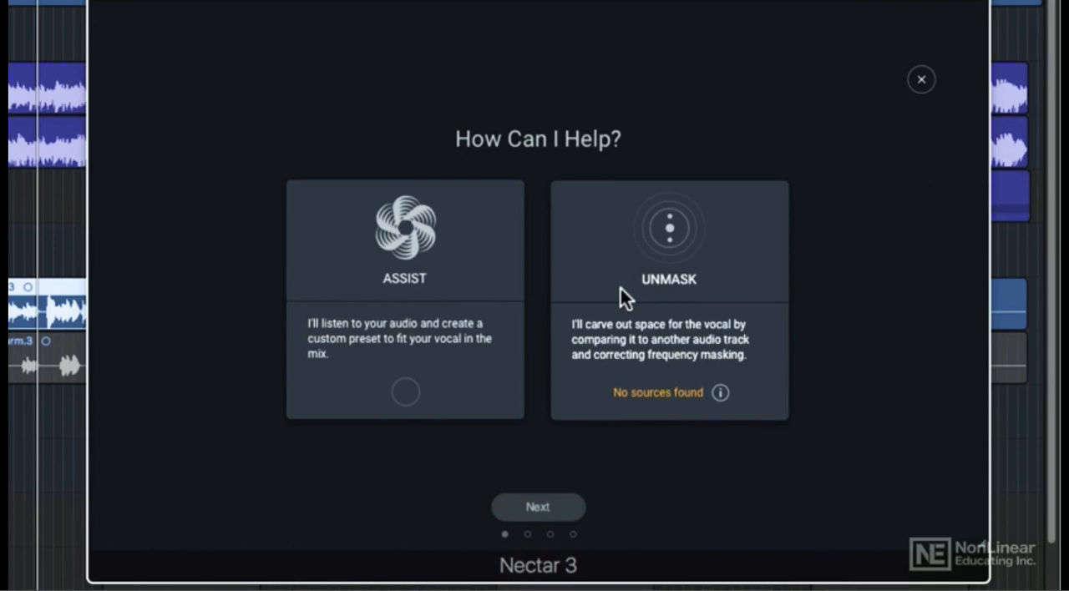
# - Close the Vocal Assistant and play back the lead vocal through Nectar's current EQ and compressor chain
pyautogui.click(922, 80)
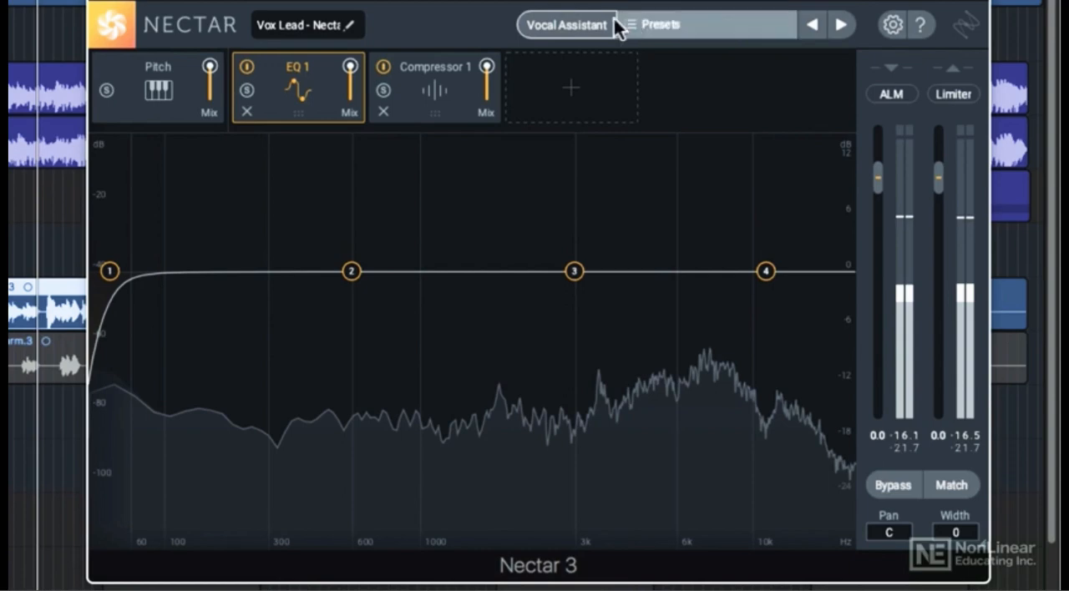
pyautogui.click(594, 25)
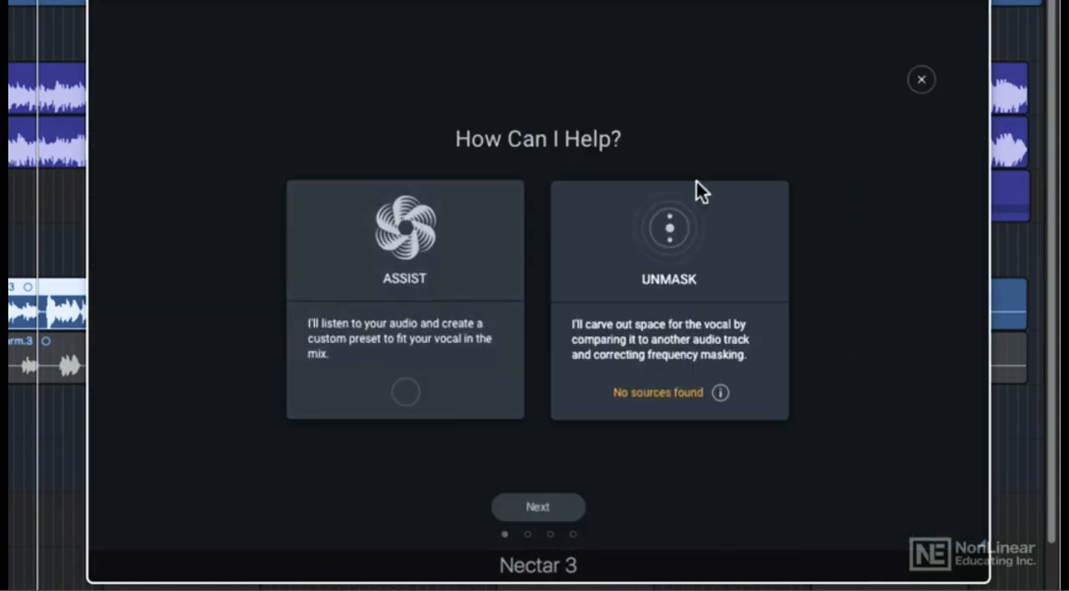
pyautogui.click(922, 80)
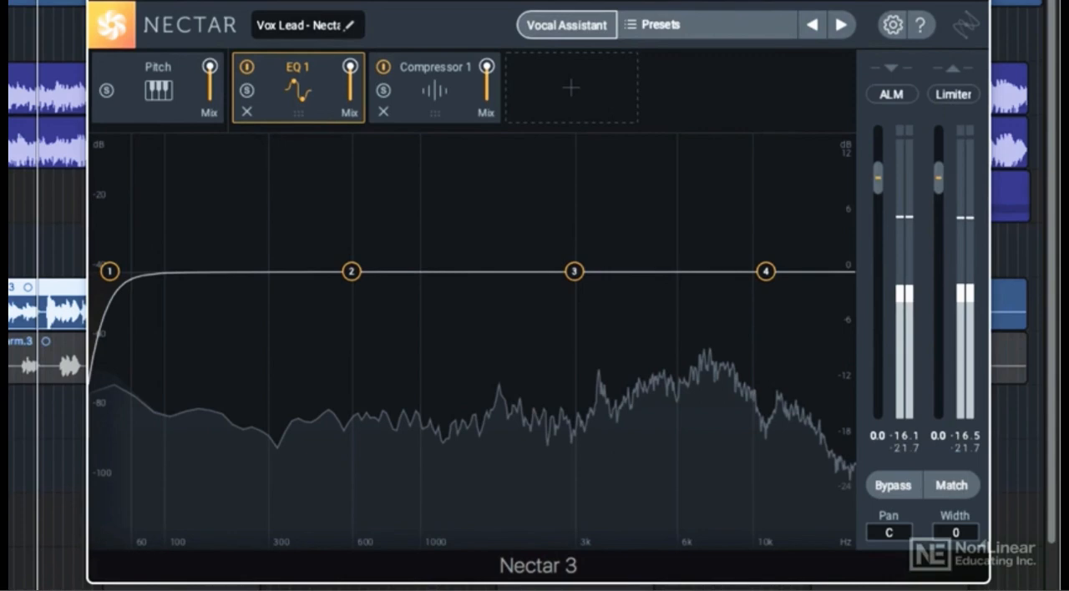
pyautogui.press('space')
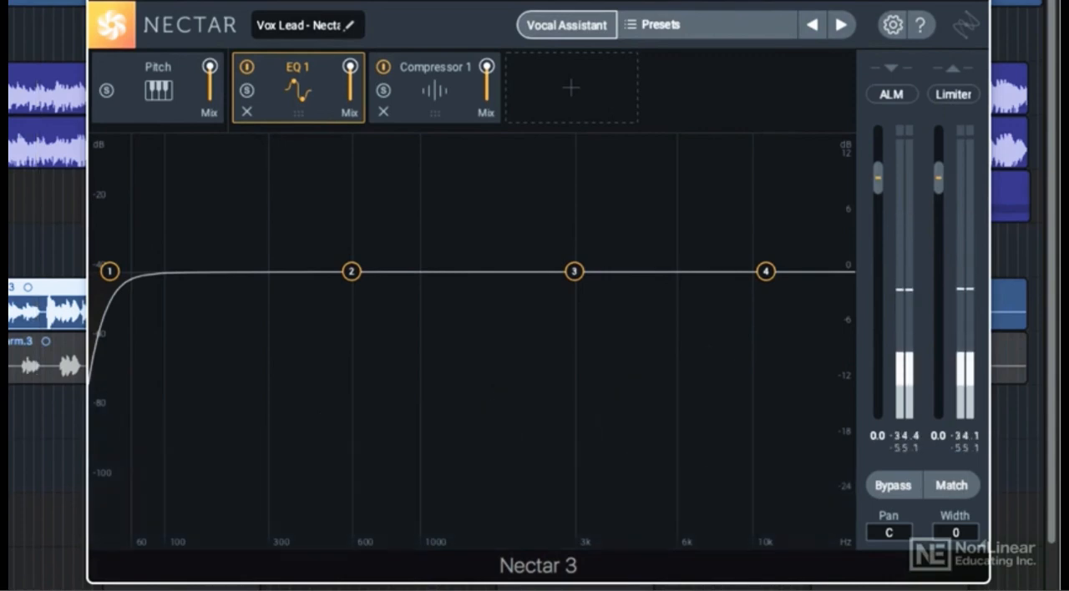
pyautogui.press('space')
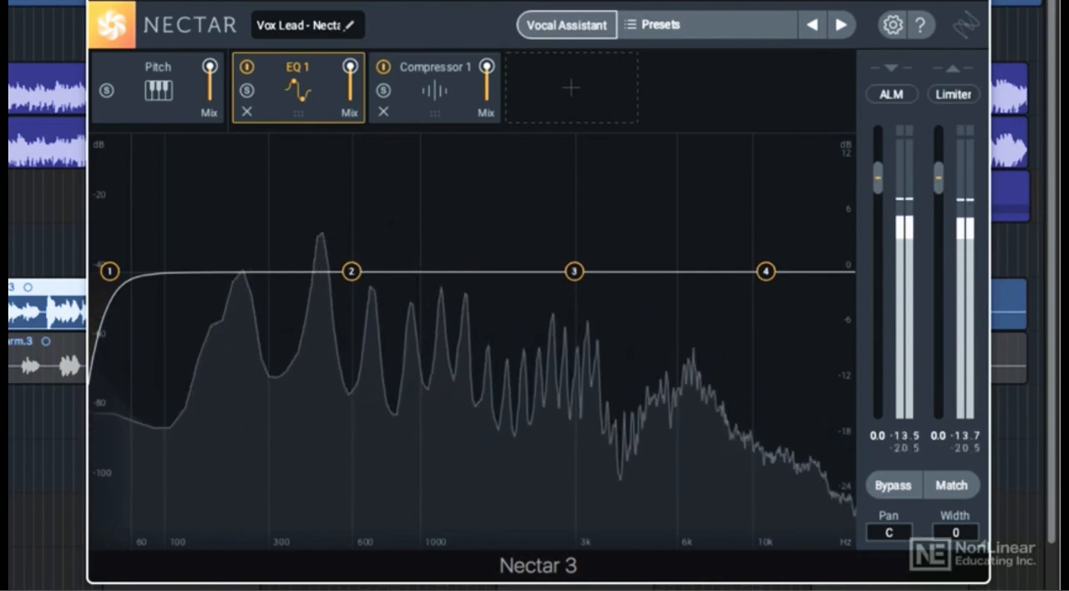
pyautogui.press('space')
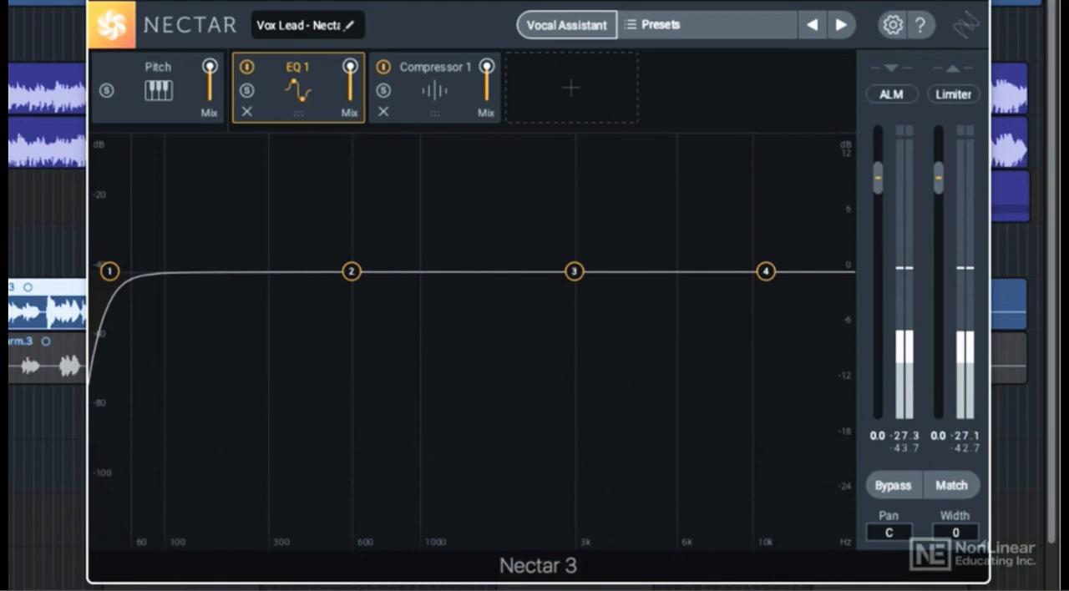
# - Open the Vocal Assistant, check the source information for the Unmask option, and close the assistant
pyautogui.click(584, 26)
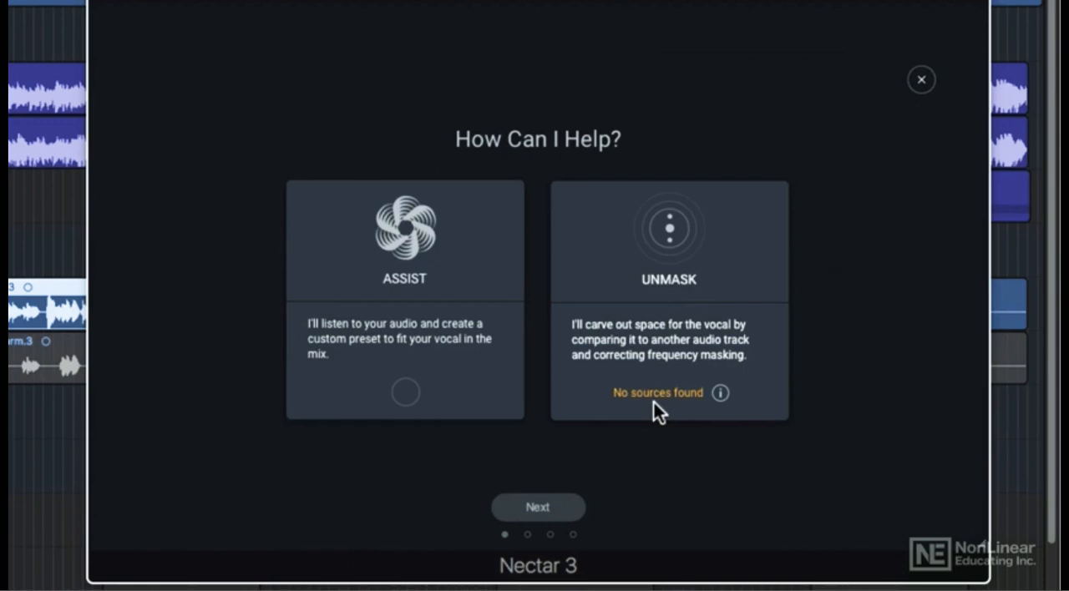
pyautogui.moveTo(719, 395)
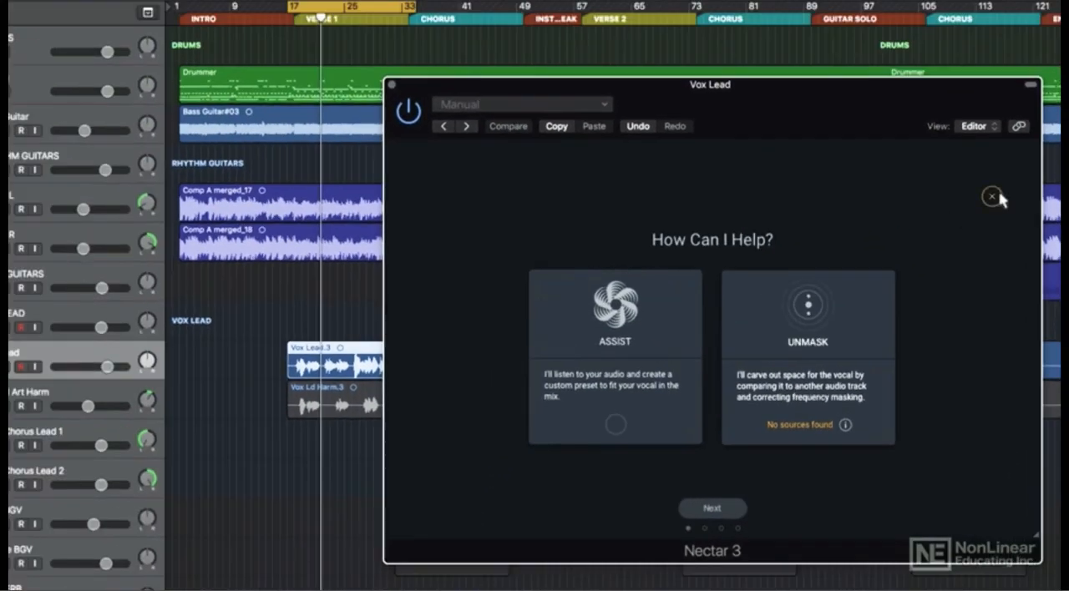
pyautogui.click(921, 80)
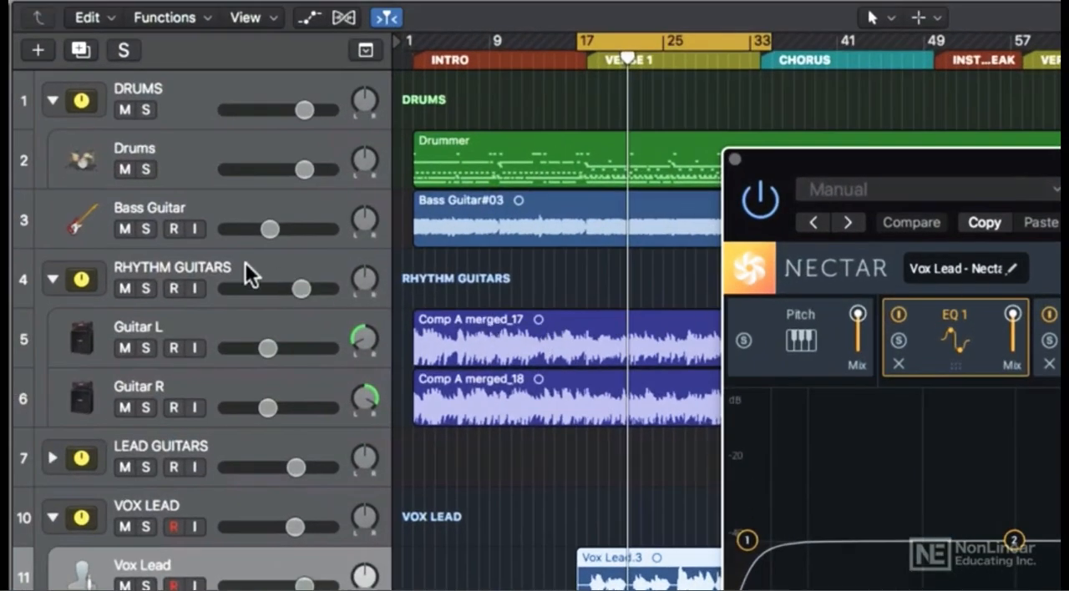
# - Insert the Relay plug-in after Linear EQ on the RHYTHM GUITARS track stack
pyautogui.click(244, 262)
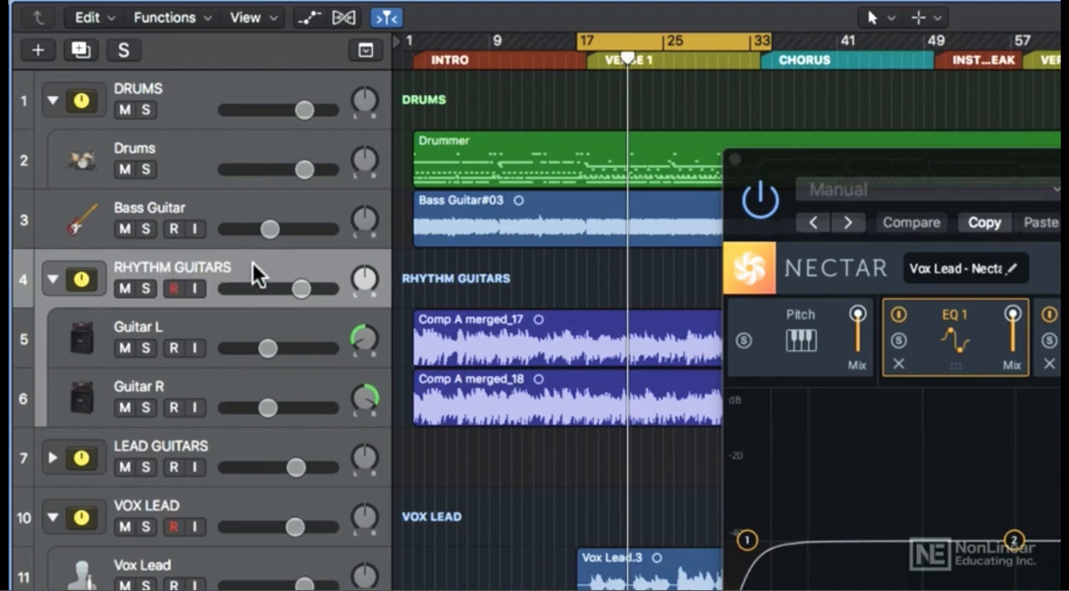
pyautogui.click(238, 338)
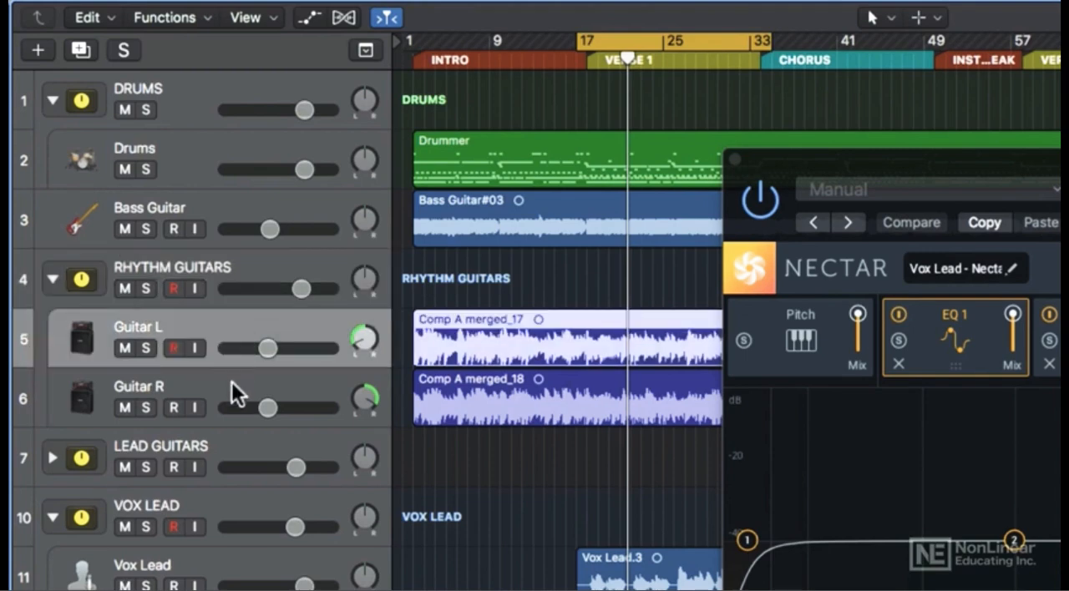
pyautogui.click(232, 382)
pyautogui.click(235, 262)
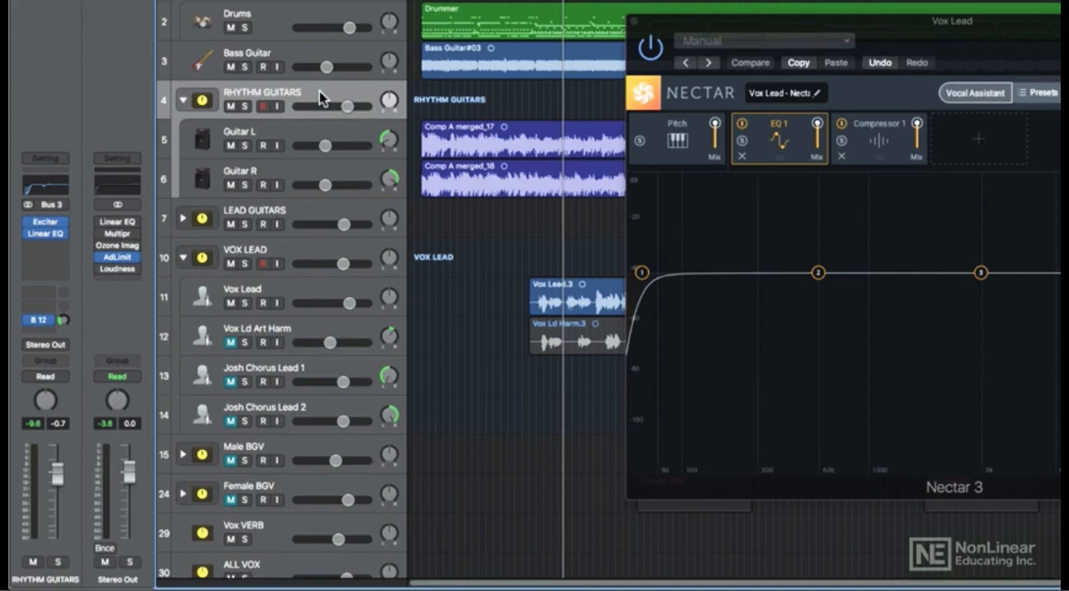
pyautogui.click(62, 245)
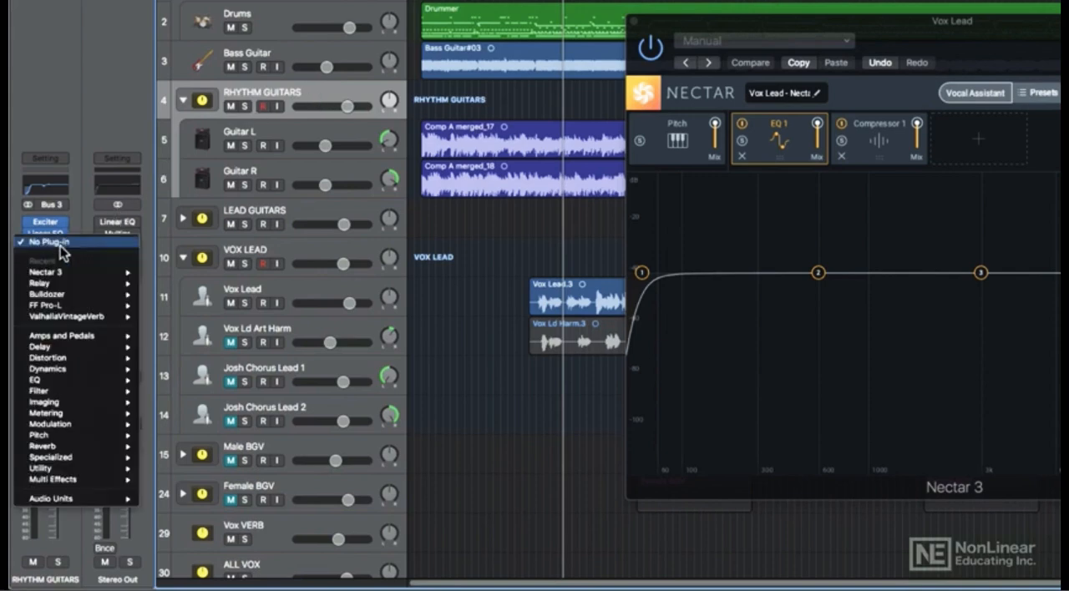
pyautogui.moveTo(67, 284)
pyautogui.click(160, 288)
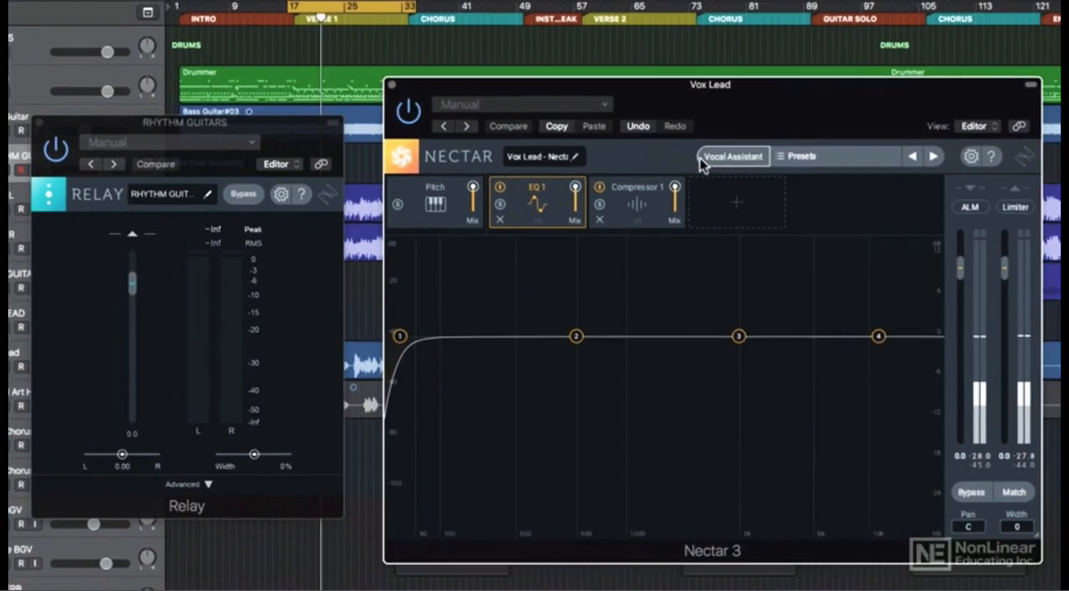
# - Start Nectar's Vocal Assistant on the lead vocal with both Assist and Unmask enabled and proceed to its settings
pyautogui.click(975, 93)
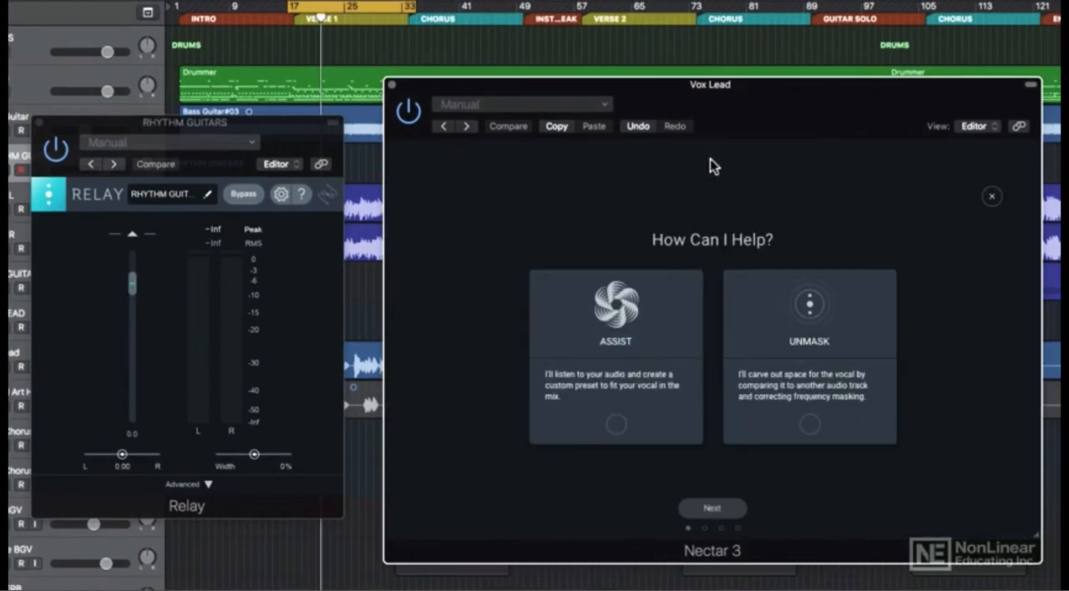
pyautogui.click(758, 344)
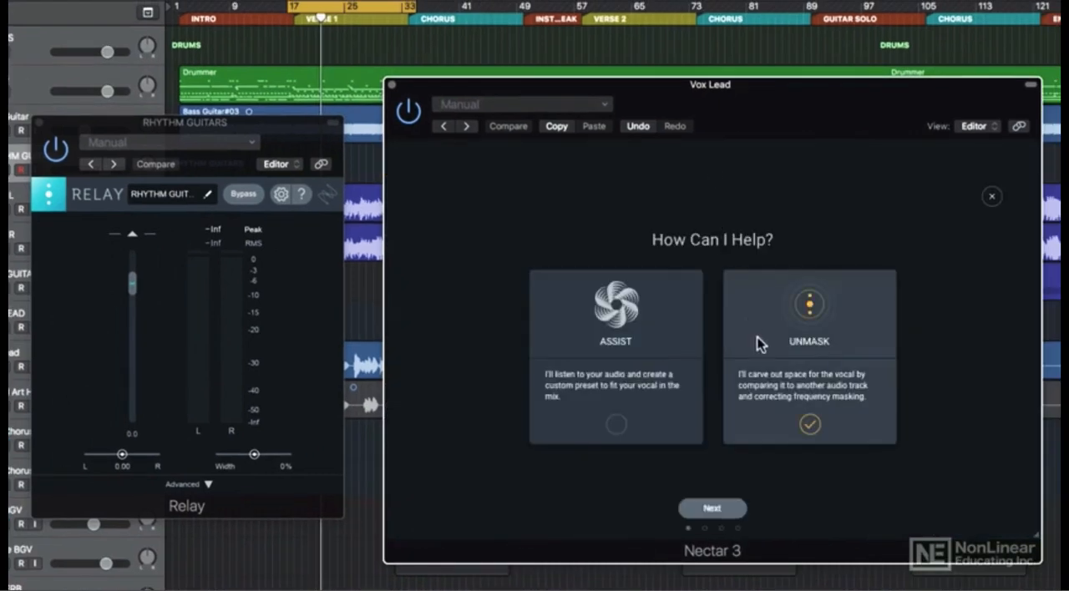
pyautogui.click(712, 507)
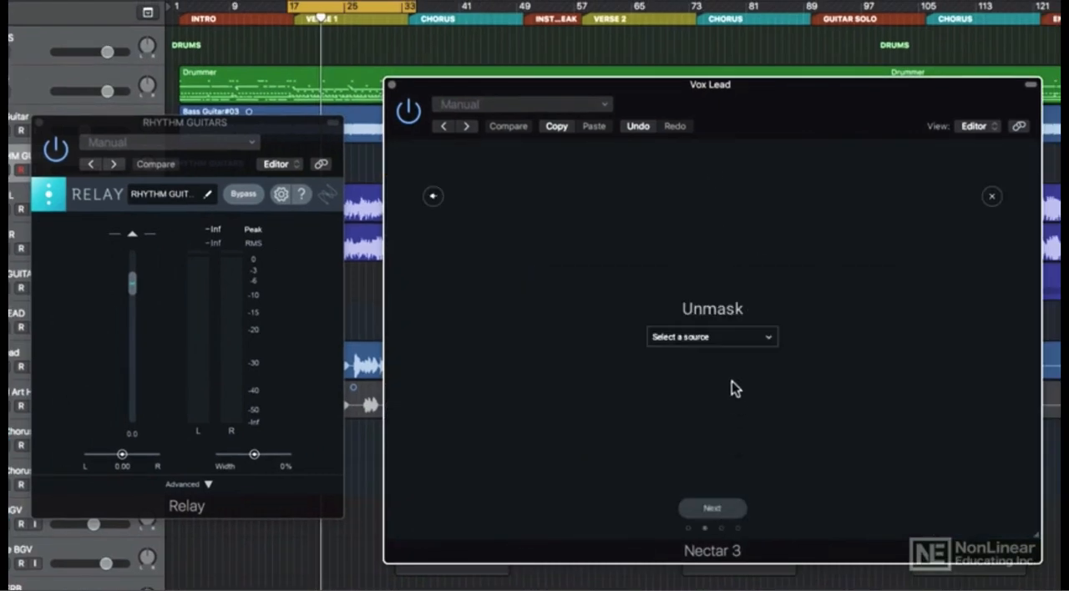
pyautogui.click(721, 338)
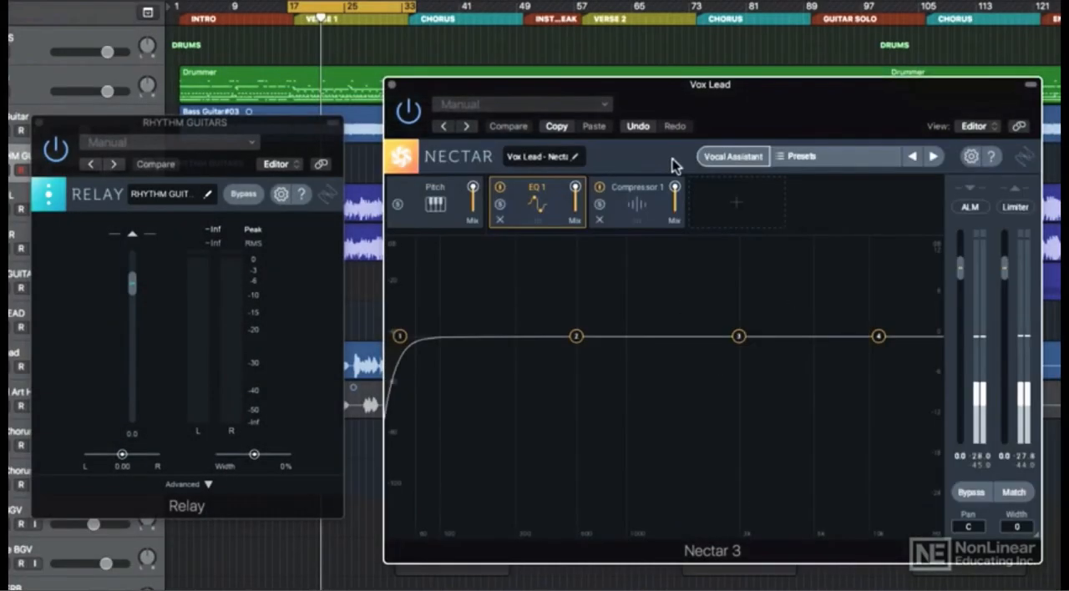
pyautogui.click(717, 156)
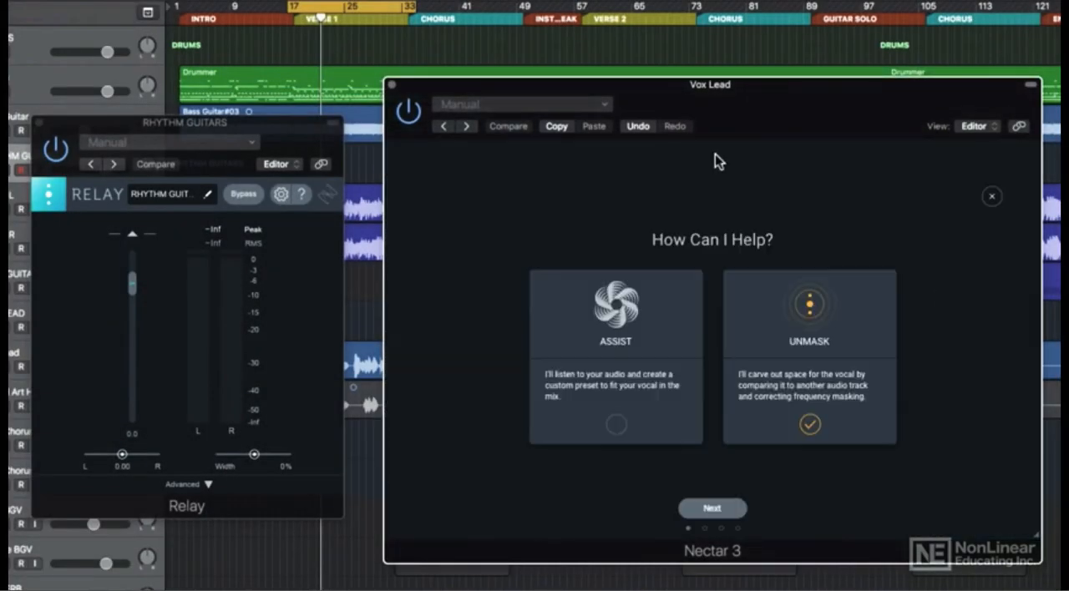
pyautogui.click(661, 344)
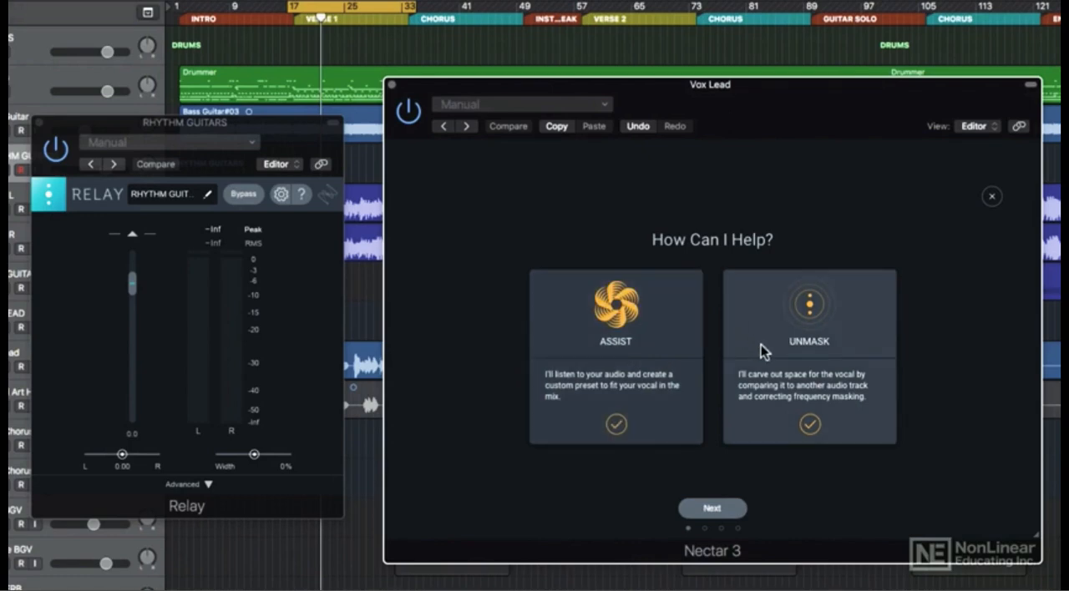
pyautogui.click(712, 509)
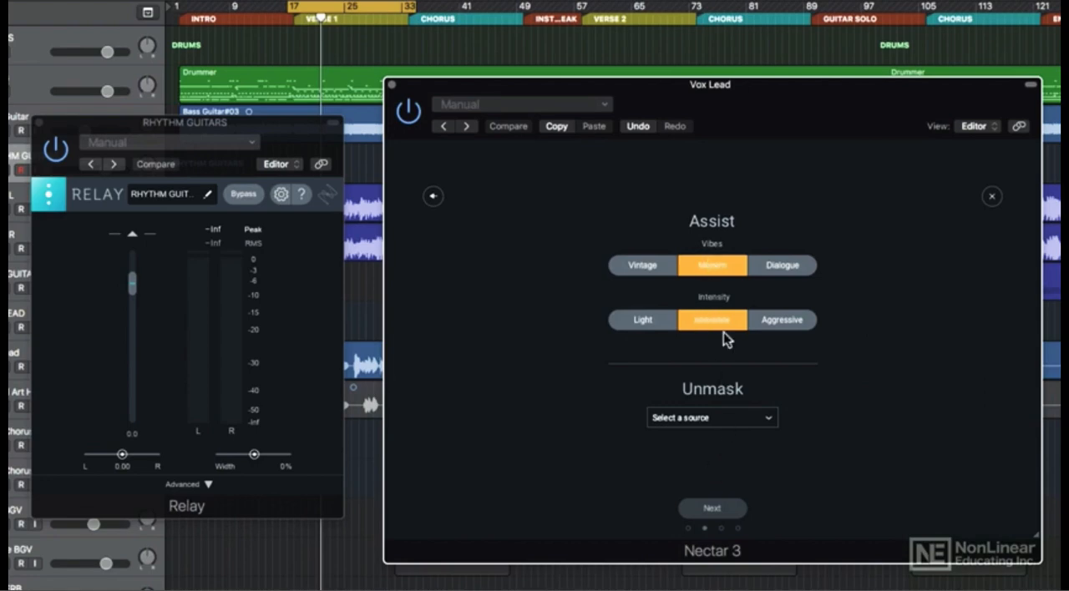
# - Choose RHYTHM GUITARS - Relay as the Unmask source and continue to the assistant's analysis
pyautogui.click(743, 419)
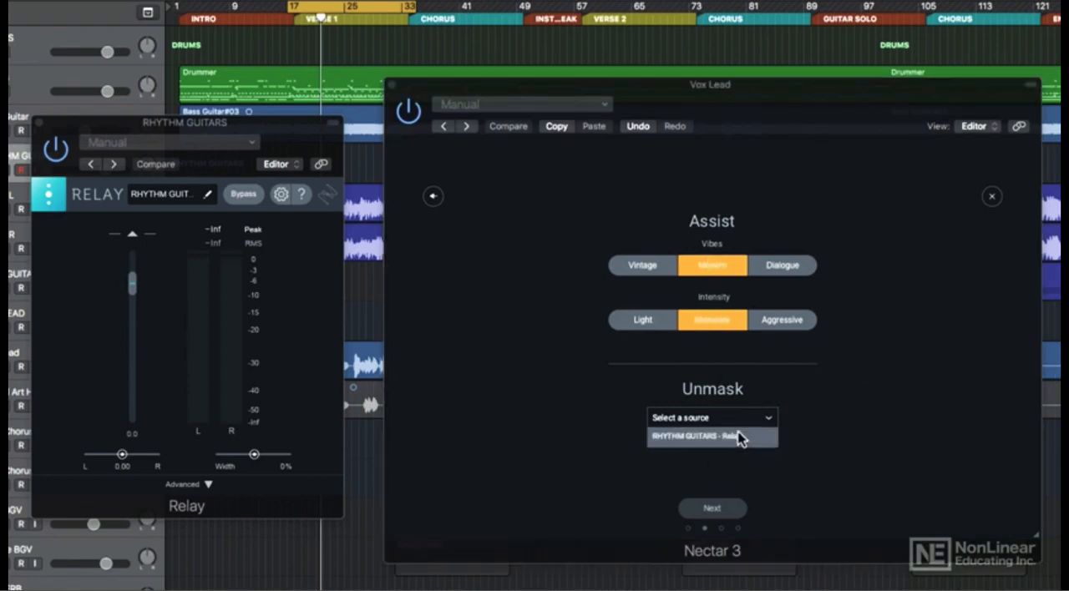
pyautogui.click(740, 438)
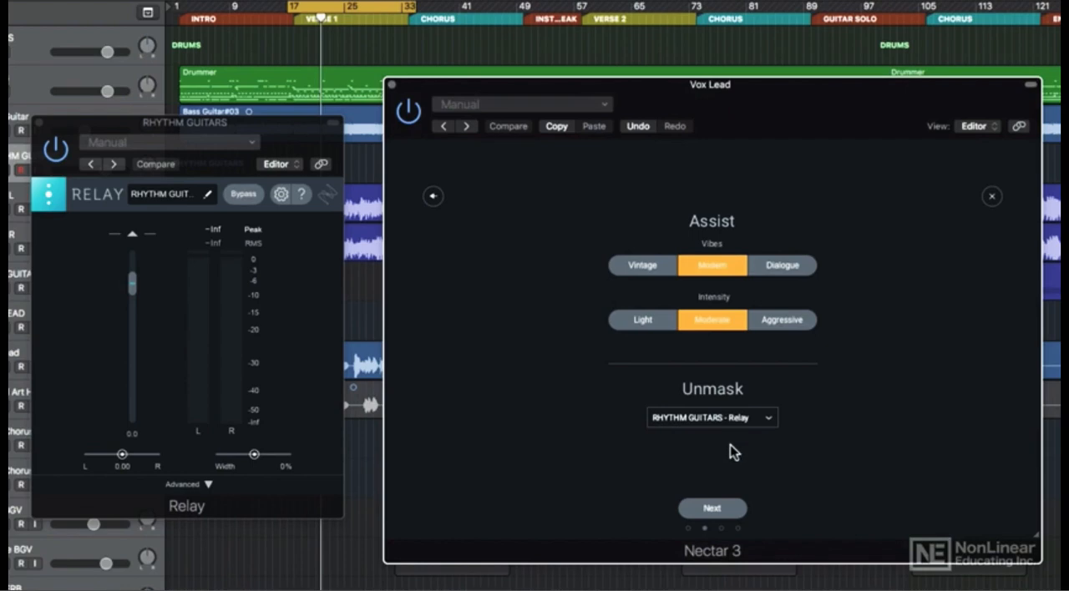
pyautogui.click(719, 511)
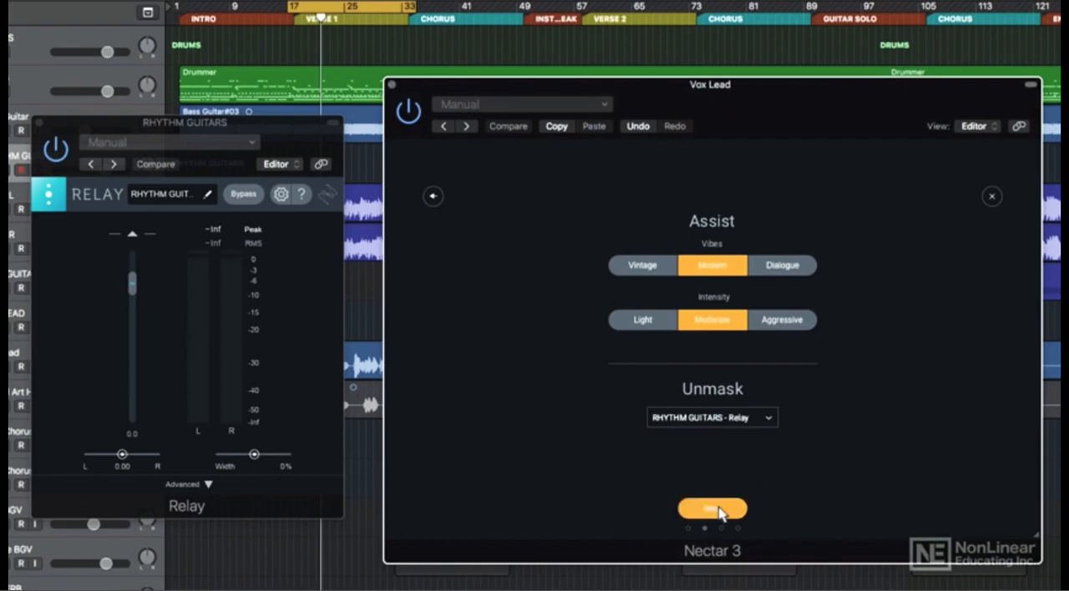
# - Play the song so the assistant can analyse the vocal and rhythm guitars, stop playback, and accept its suggestion
pyautogui.press('space')
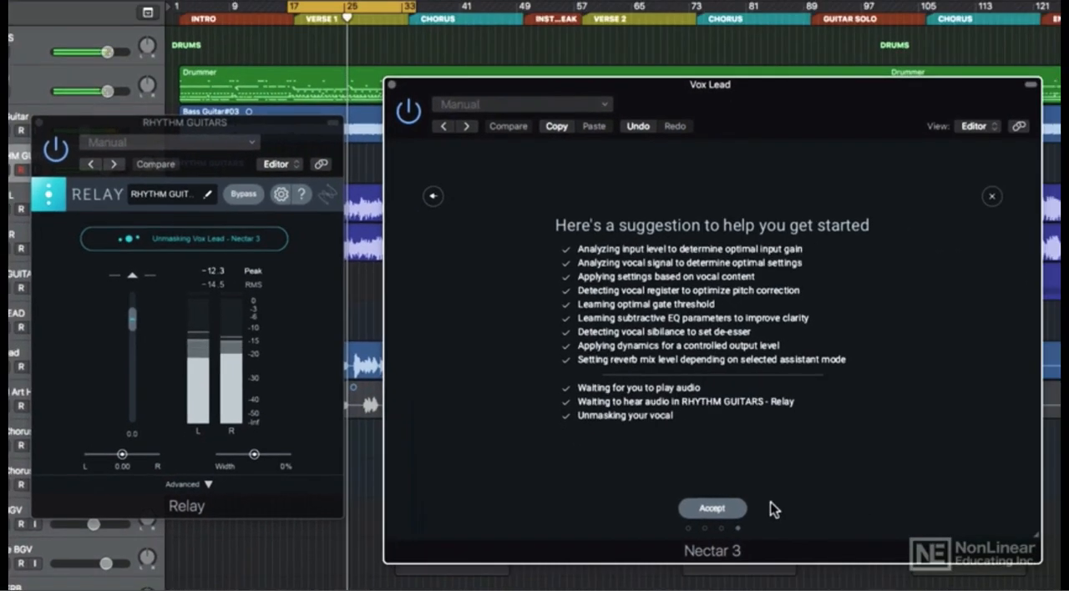
pyautogui.press('space')
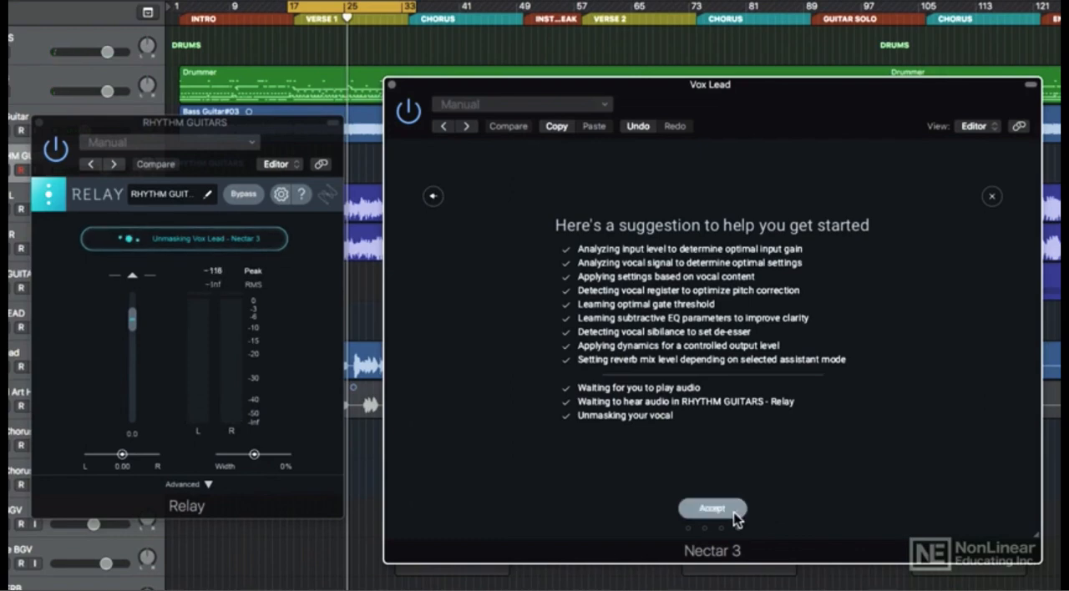
pyautogui.click(735, 512)
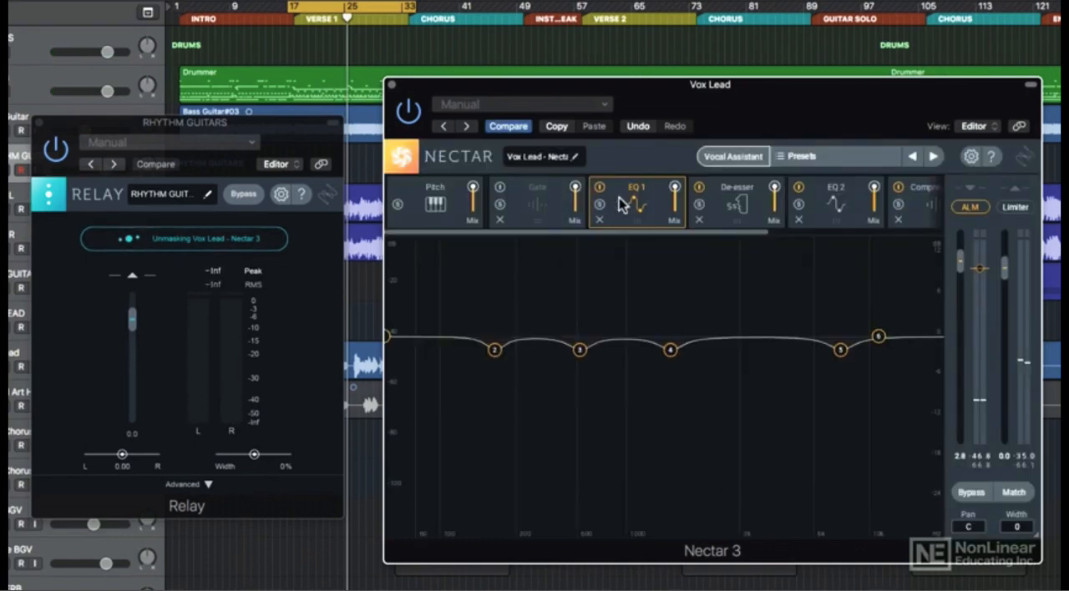
# - Review the De-esser, EQ 2, Compressor 1 and Reverb modules in Nectar's suggested vocal chain
pyautogui.click(740, 210)
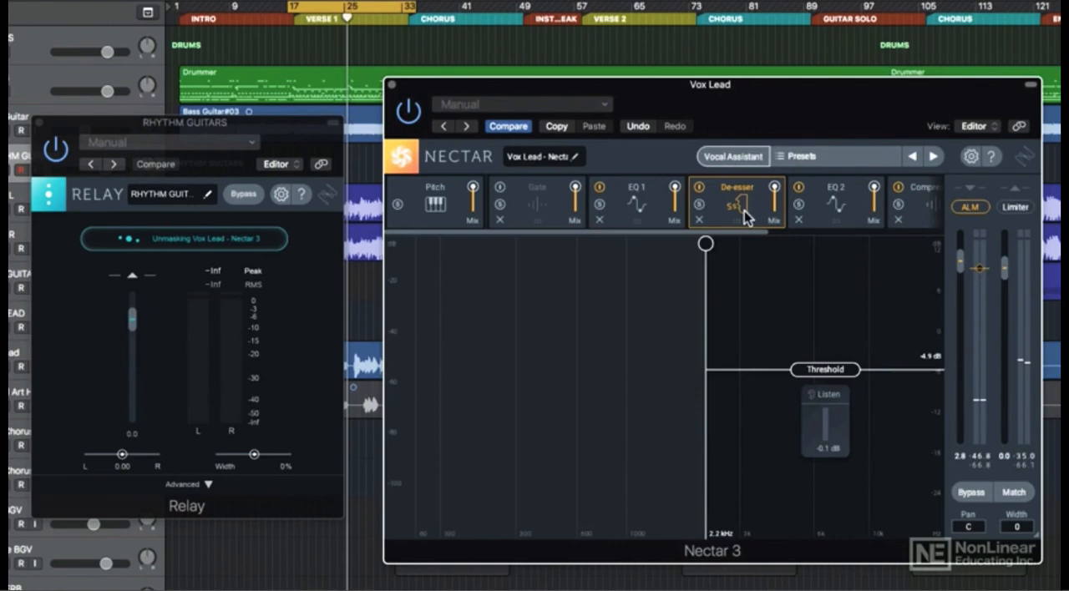
pyautogui.click(822, 211)
pyautogui.hscroll(5, 826, 210)
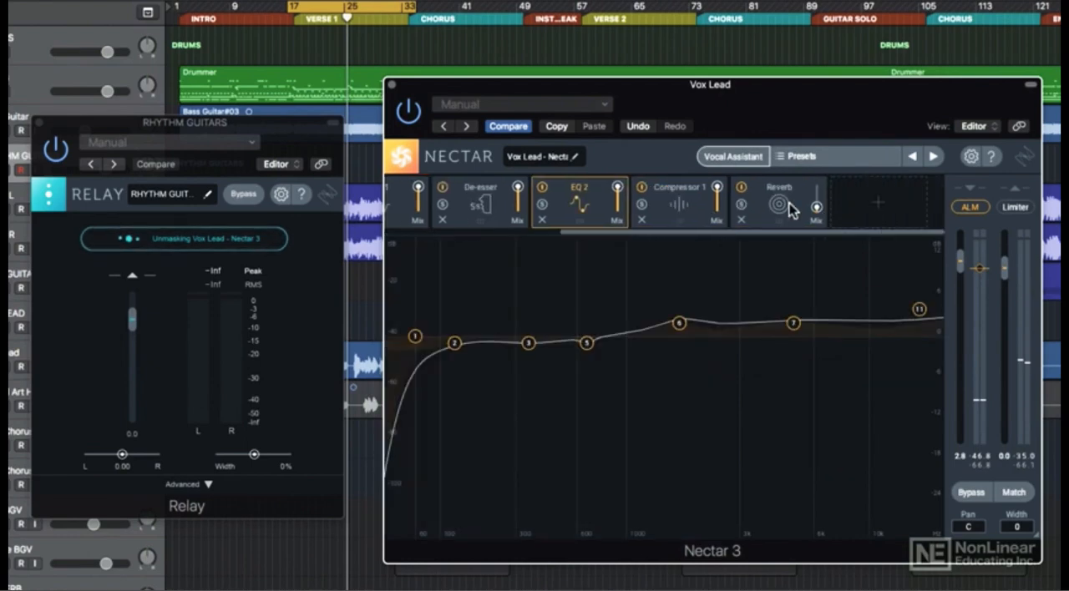
pyautogui.click(682, 209)
pyautogui.click(757, 209)
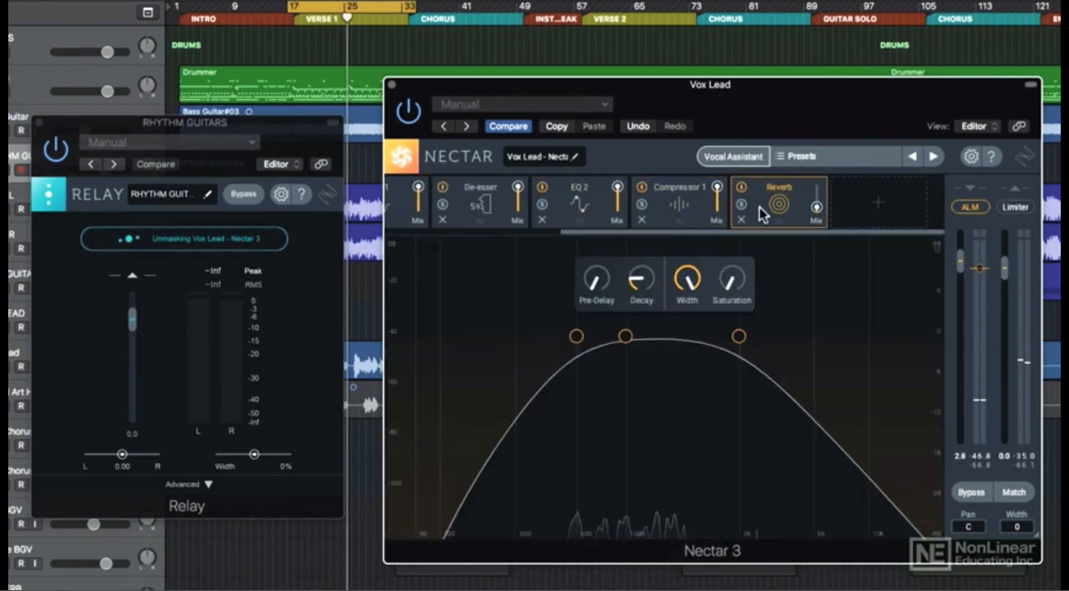
# - Play the song and switch Relay's unmasking of the lead vocal off and on to compare the sound
pyautogui.click(310, 273)
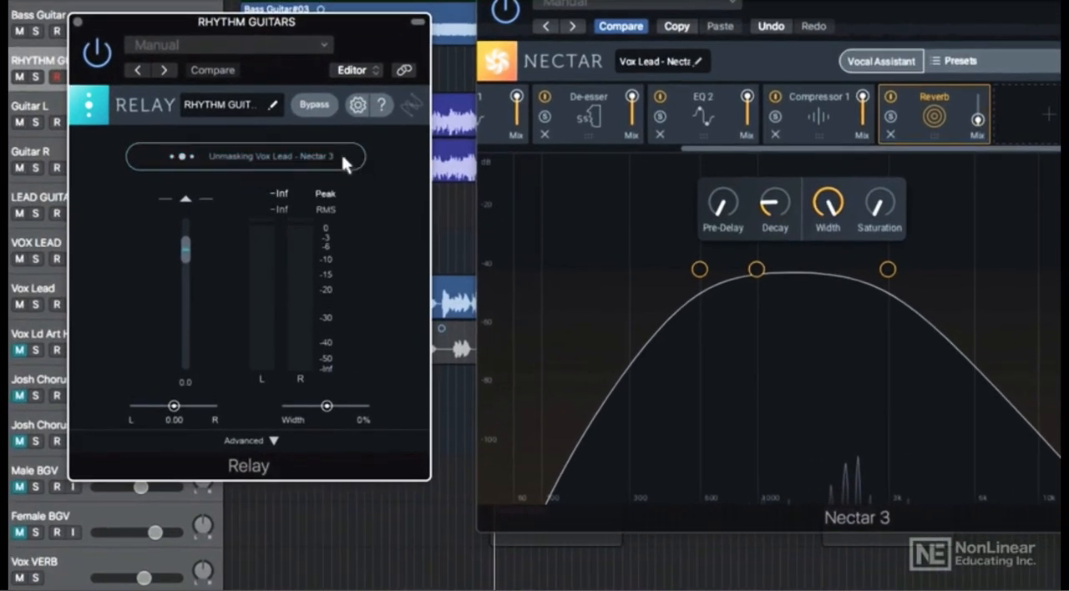
pyautogui.click(345, 161)
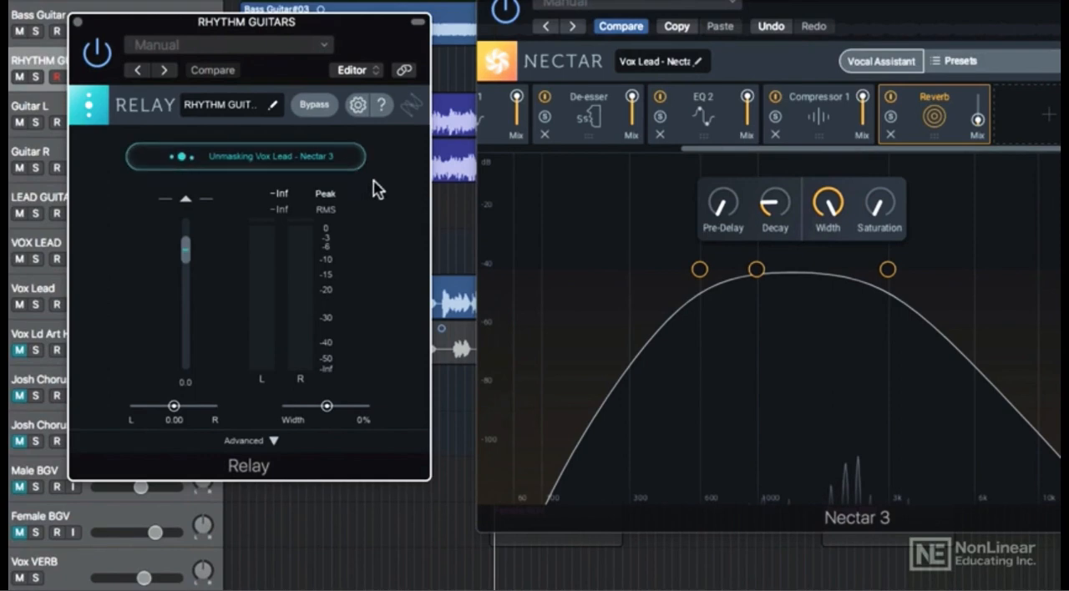
pyautogui.press('space')
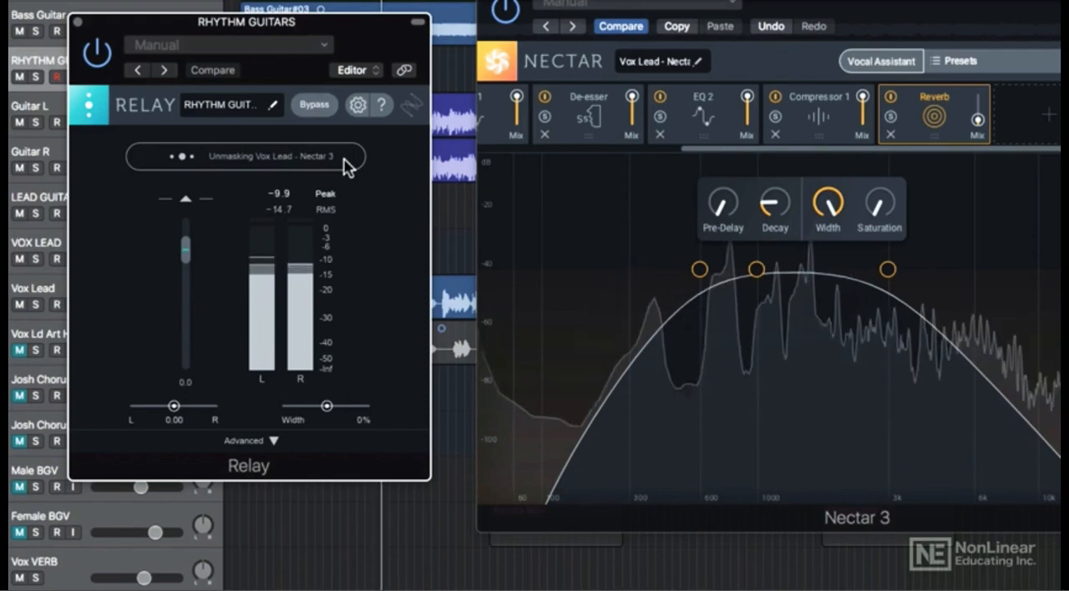
pyautogui.click(346, 161)
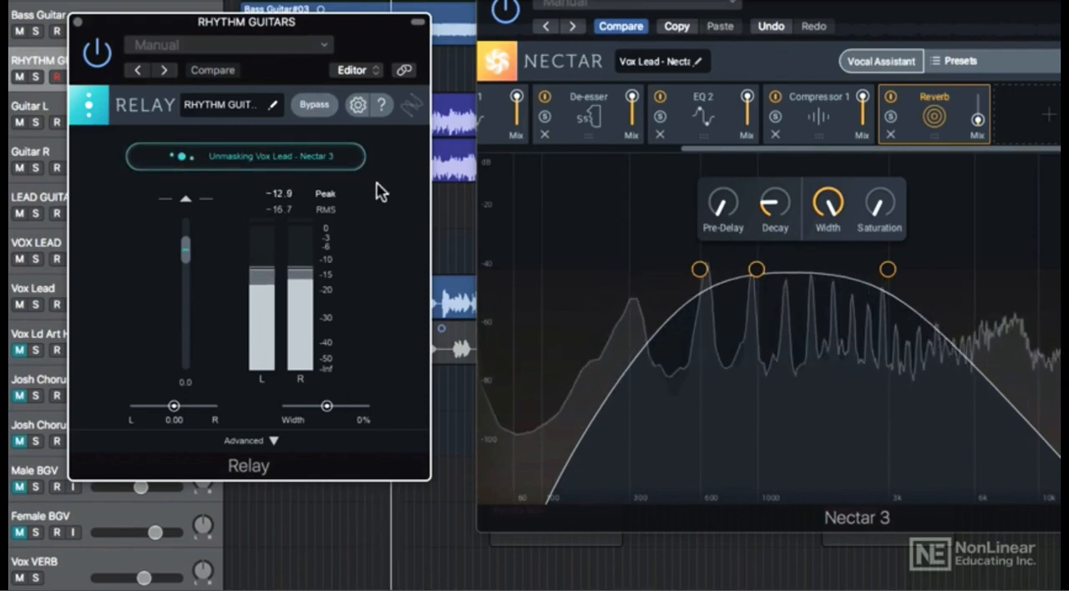
pyautogui.click(356, 167)
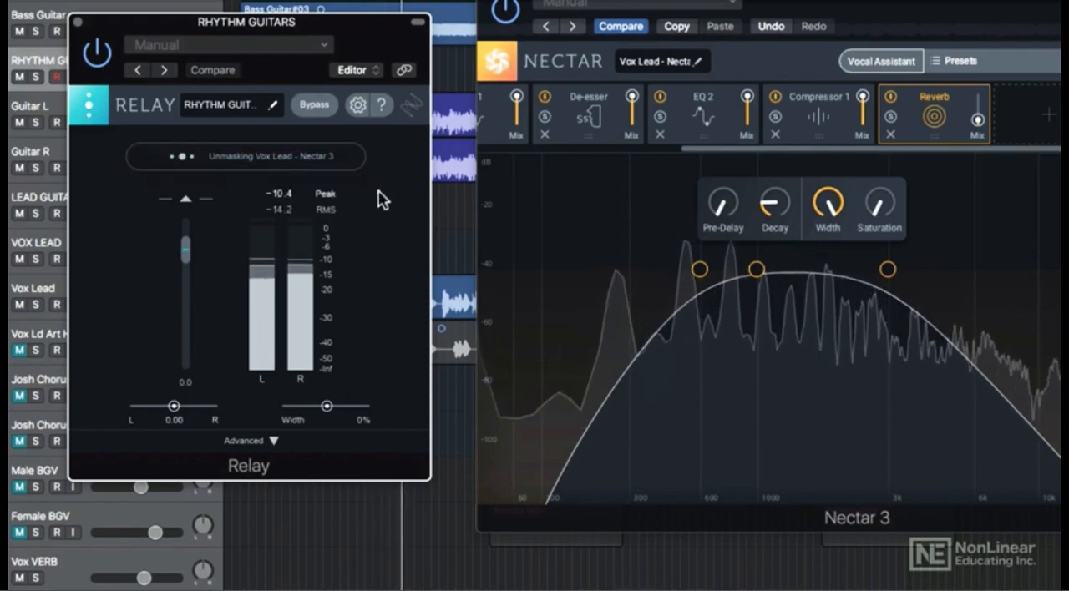
pyautogui.click(350, 167)
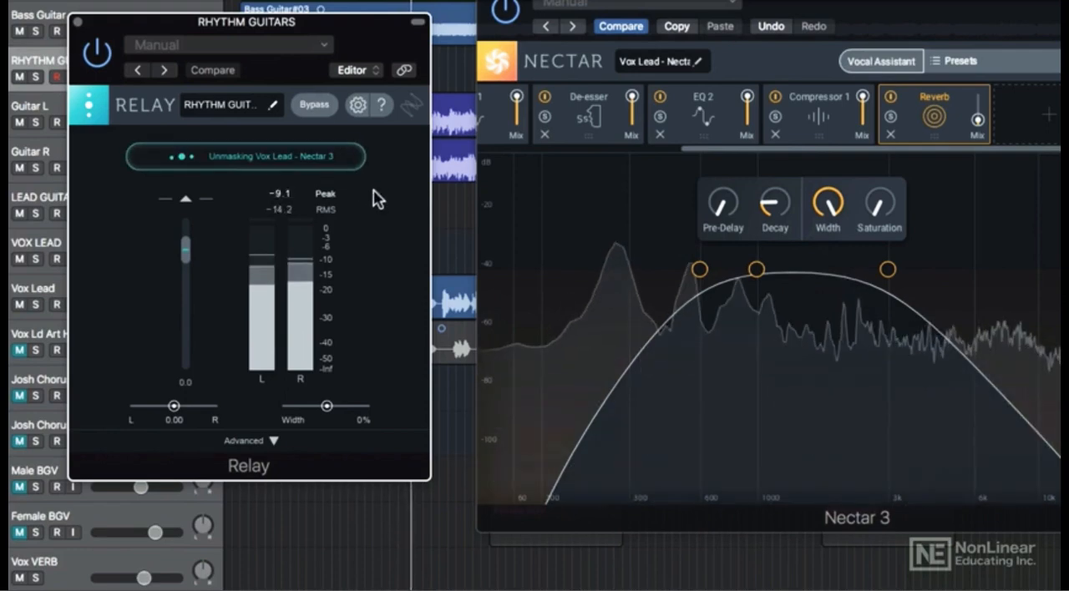
# - Solo the RHYTHM GUITARS track and raise Relay's gain to 6.5
pyautogui.moveTo(195, 266); pyautogui.dragTo(188, 251)
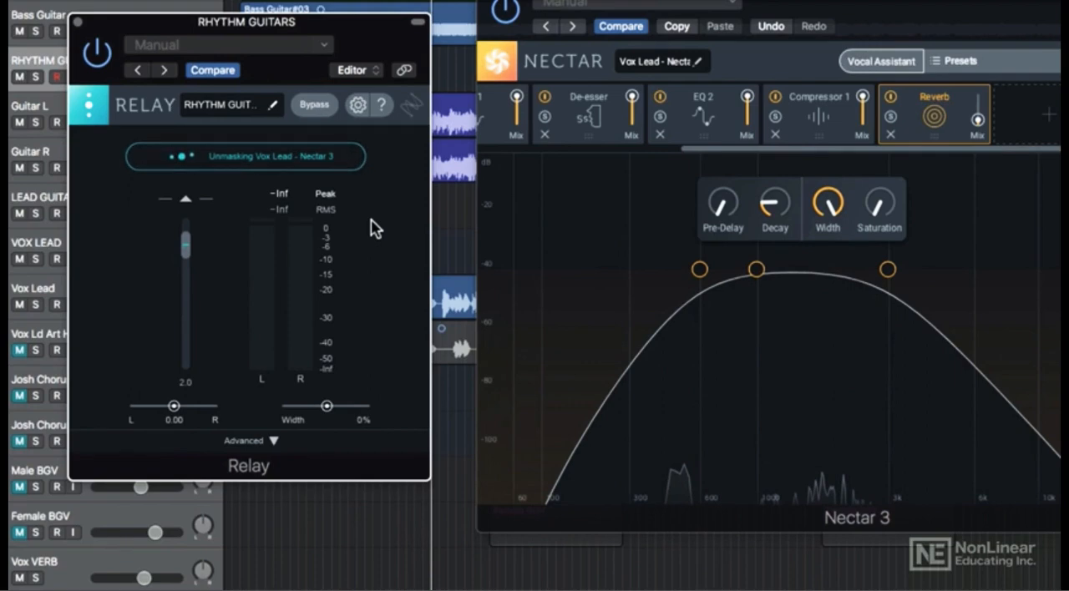
pyautogui.press('s')
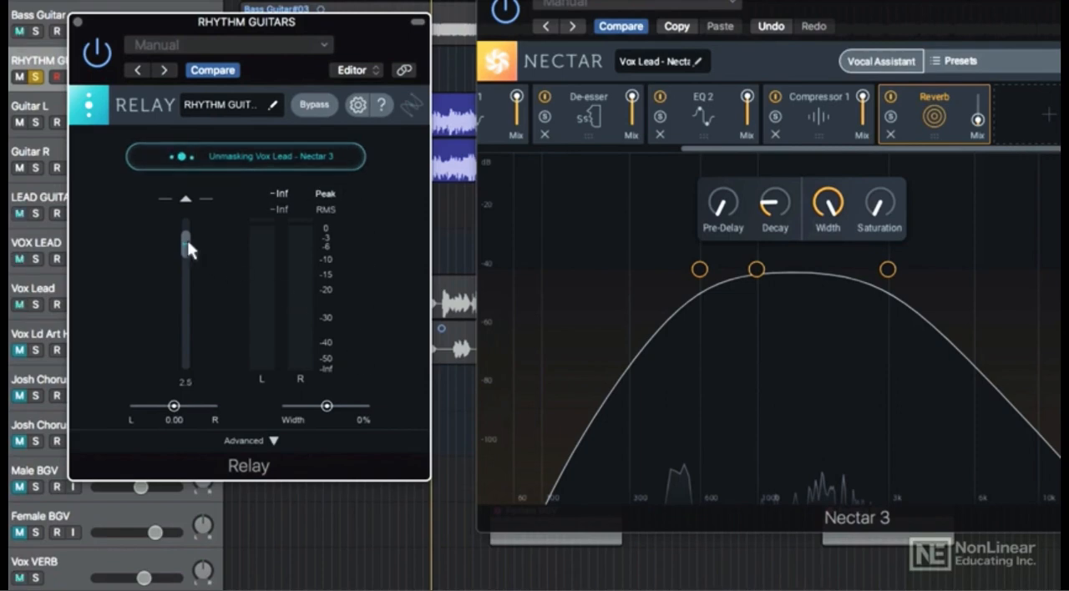
pyautogui.moveTo(187, 254); pyautogui.dragTo(186, 238)
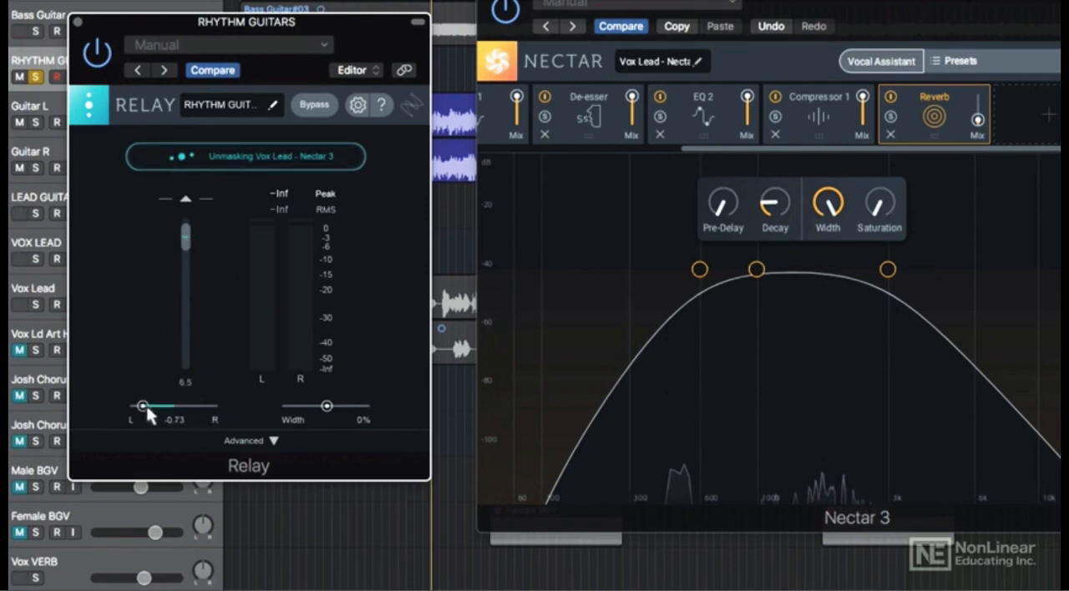
# - Sweep Relay's pan from side to side and back to centre, and set the stereo Width to 38%
pyautogui.moveTo(144, 407); pyautogui.dragTo(216, 406)
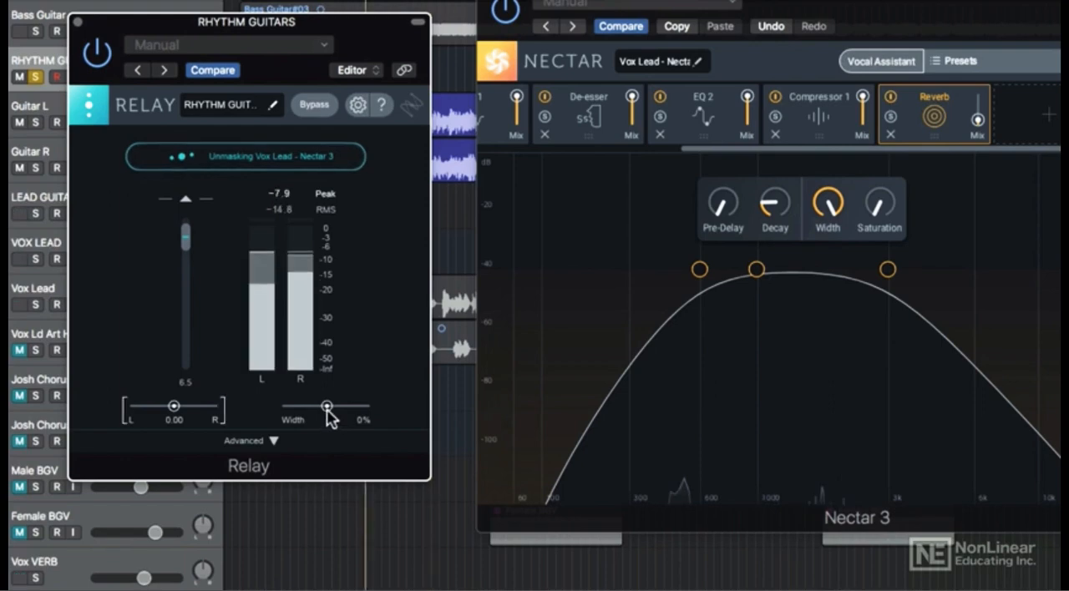
pyautogui.moveTo(327, 406)
pyautogui.mouseDown()
pyautogui.moveTo(354, 411)
pyautogui.moveTo(299, 411)
pyautogui.moveTo(345, 411)
pyautogui.mouseUp()
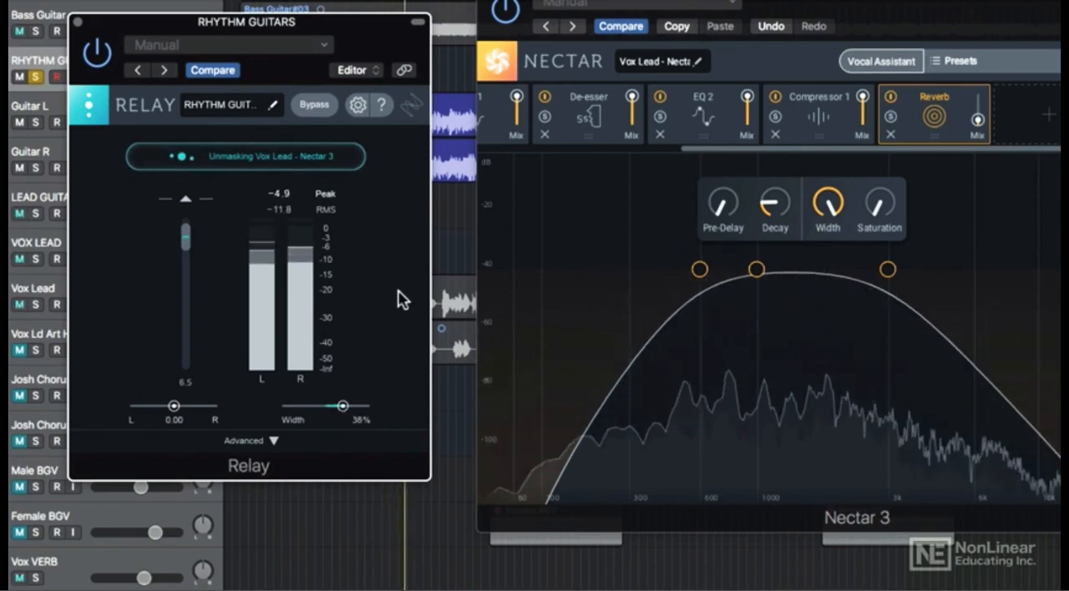
pyautogui.press('space')
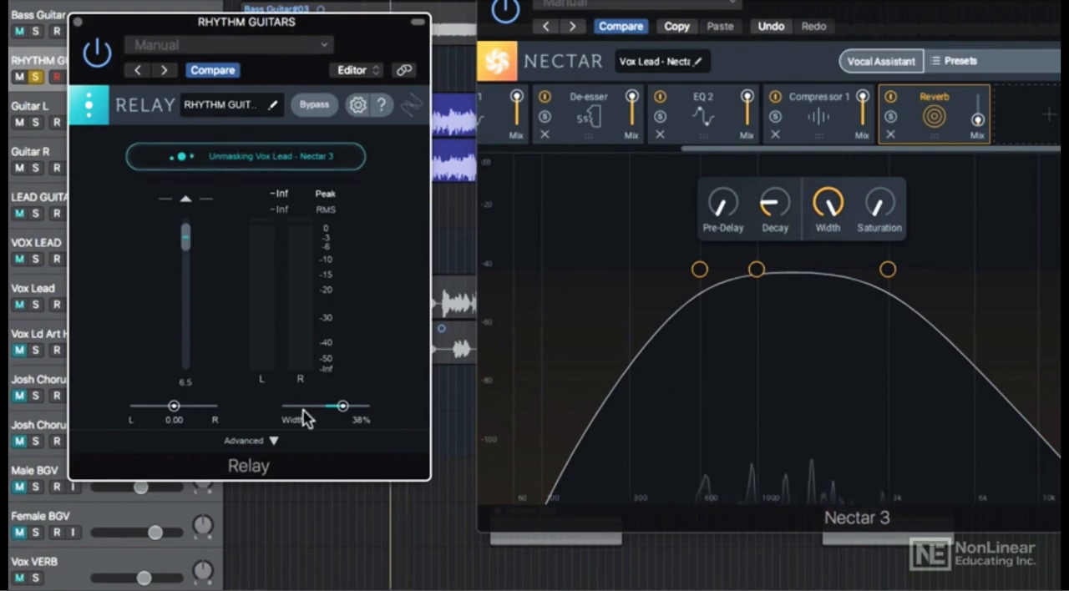
# - Open Relay's advanced settings and try out the Mono and Swap options, switching each back off
pyautogui.click(269, 440)
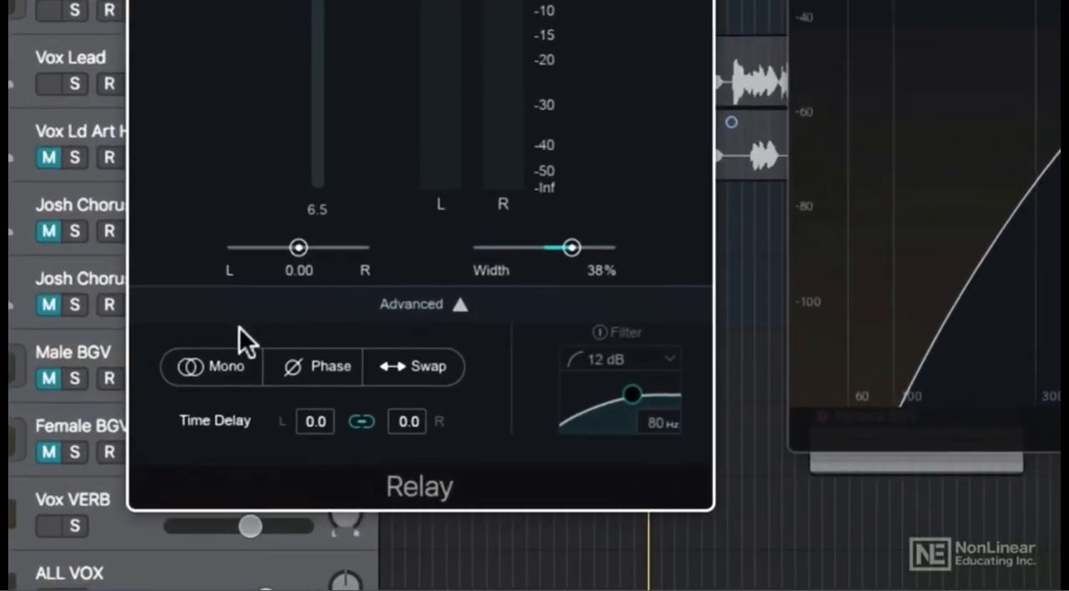
pyautogui.click(223, 372)
pyautogui.press('space')
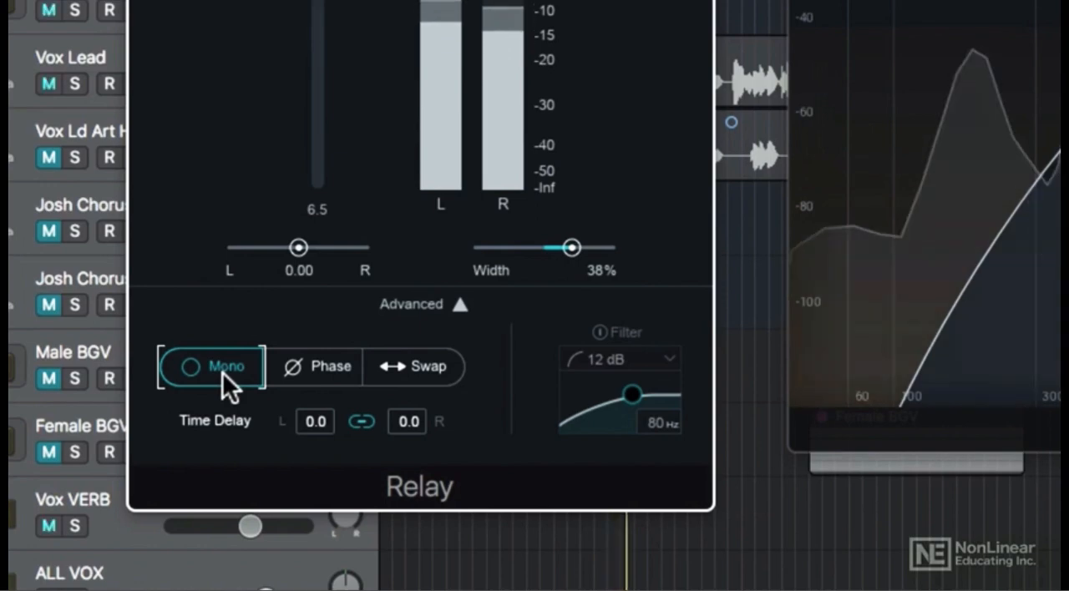
pyautogui.click(222, 373)
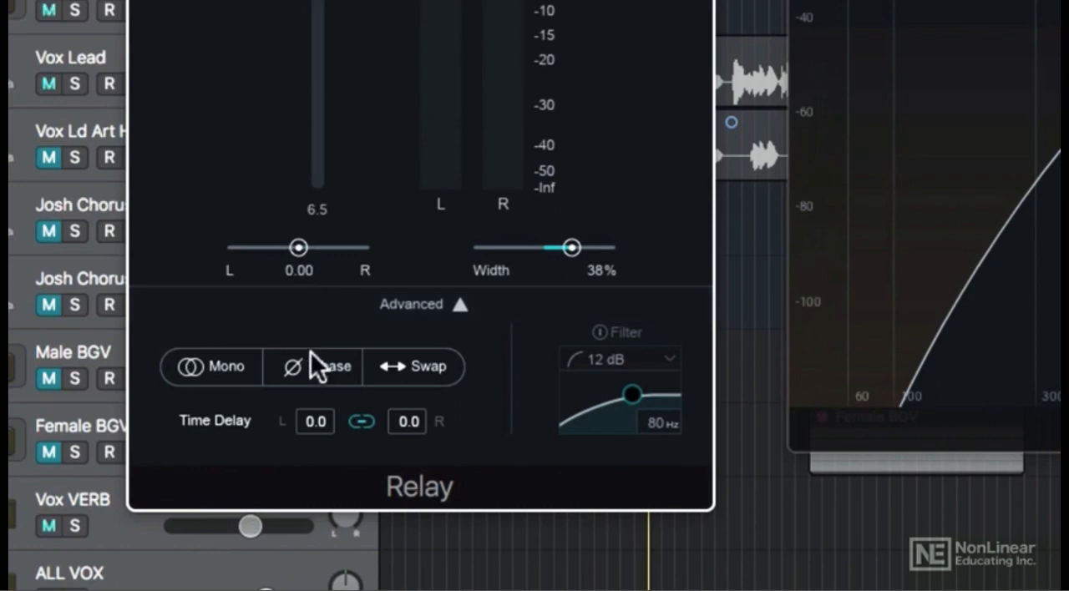
pyautogui.click(450, 365)
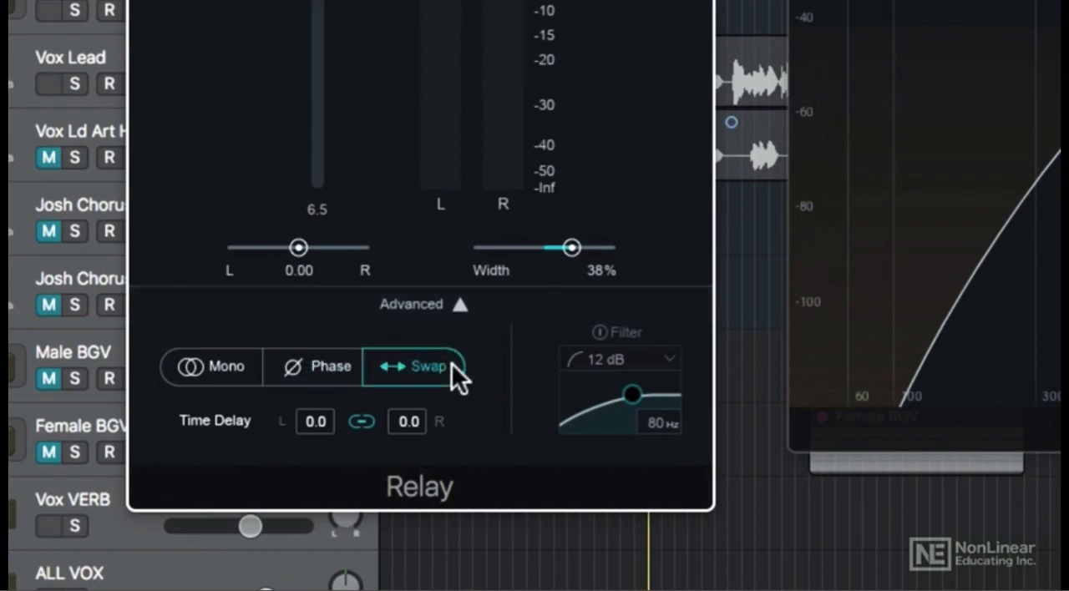
pyautogui.click(452, 363)
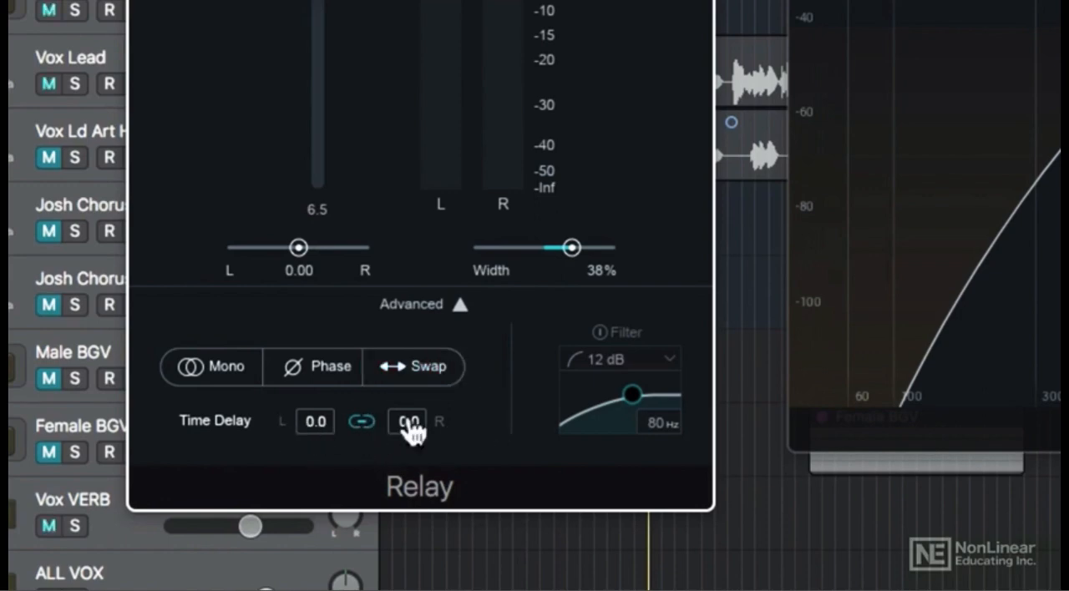
# - Try a 44.4 time delay on Relay's right channel during playback, and return the delay to 0.0
pyautogui.moveTo(420, 435); pyautogui.dragTo(423, 470)
pyautogui.moveTo(415, 434); pyautogui.dragTo(426, 292)
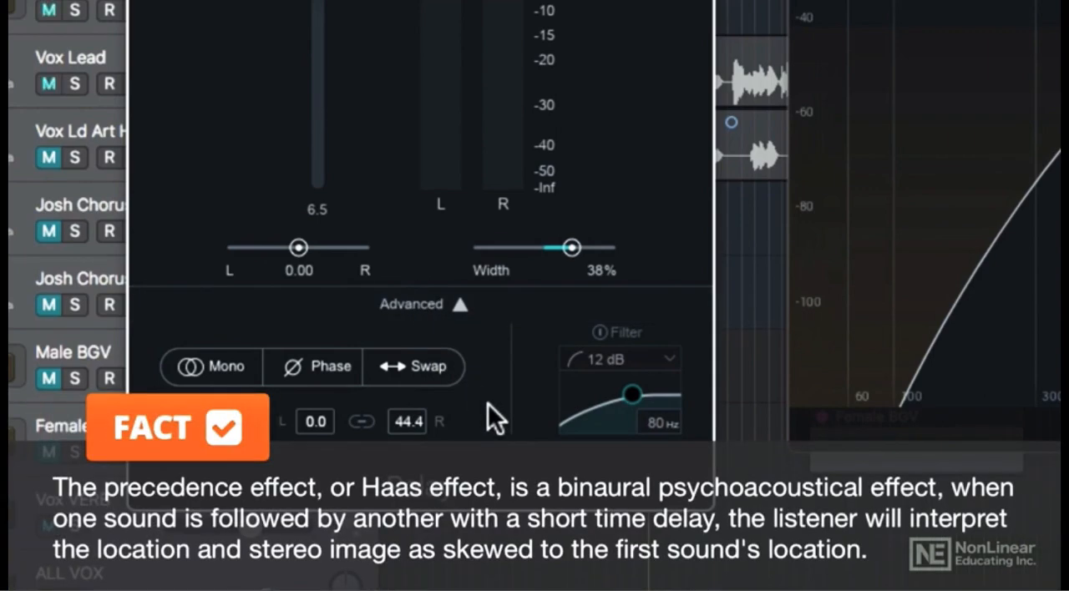
pyautogui.press('space')
pyautogui.moveTo(409, 421); pyautogui.dragTo(403, 558)
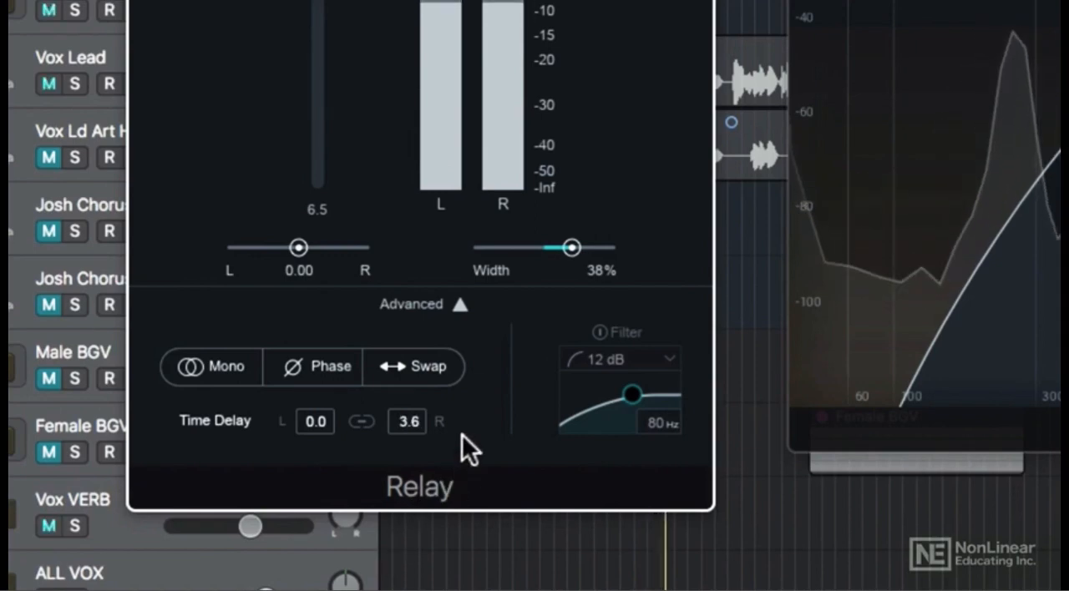
pyautogui.moveTo(432, 436); pyautogui.dragTo(417, 467)
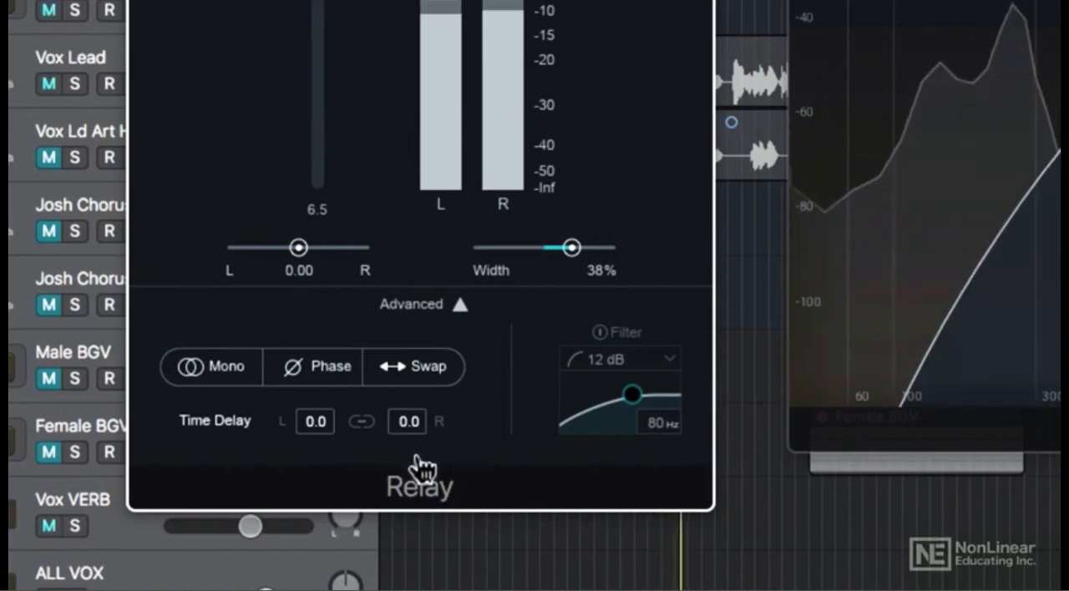
pyautogui.press('space')
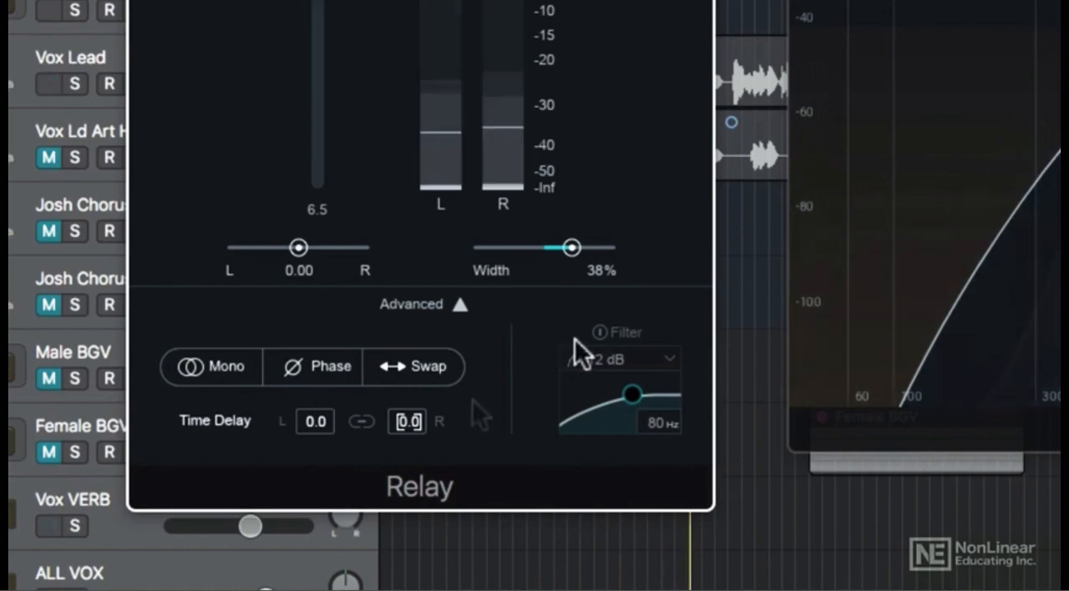
# - Enable Relay's filter with a 48 dB slope, lower its cutoff frequency, and close the advanced settings
pyautogui.click(600, 332)
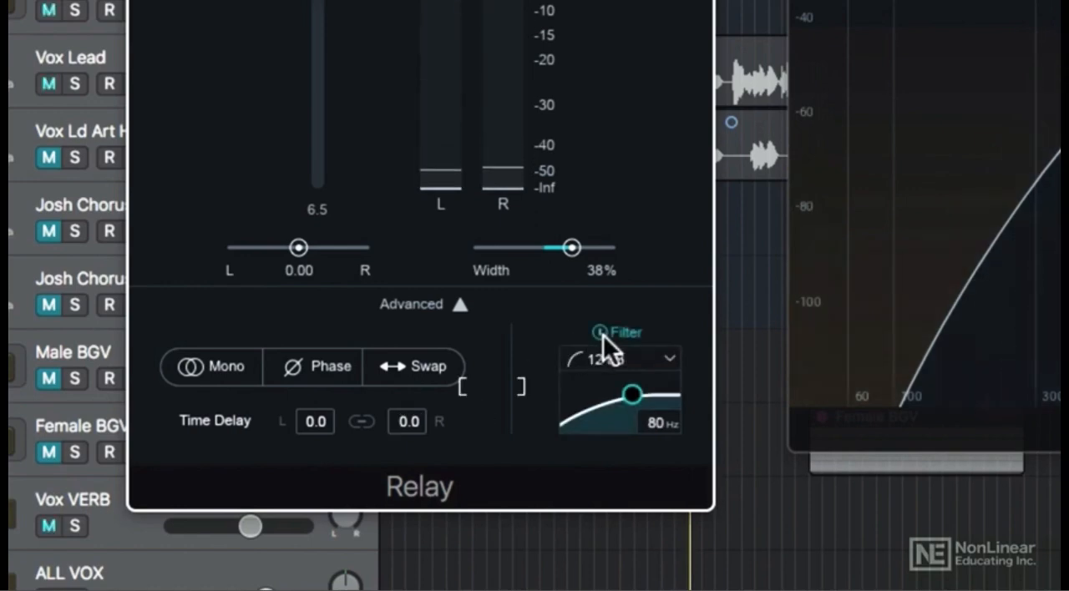
pyautogui.click(654, 359)
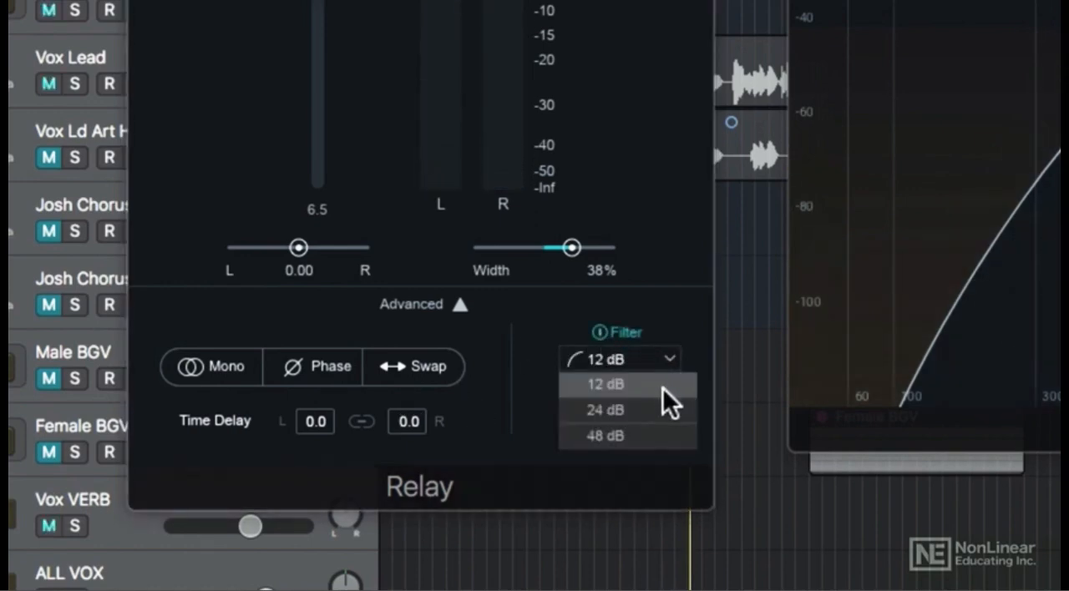
pyautogui.click(648, 434)
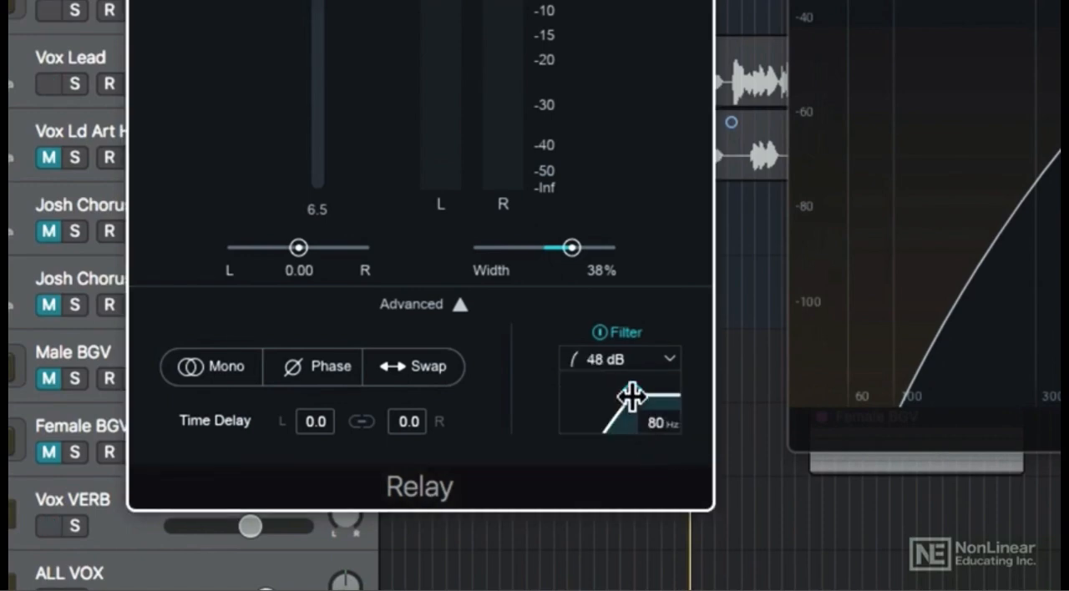
pyautogui.moveTo(631, 394); pyautogui.dragTo(593, 396)
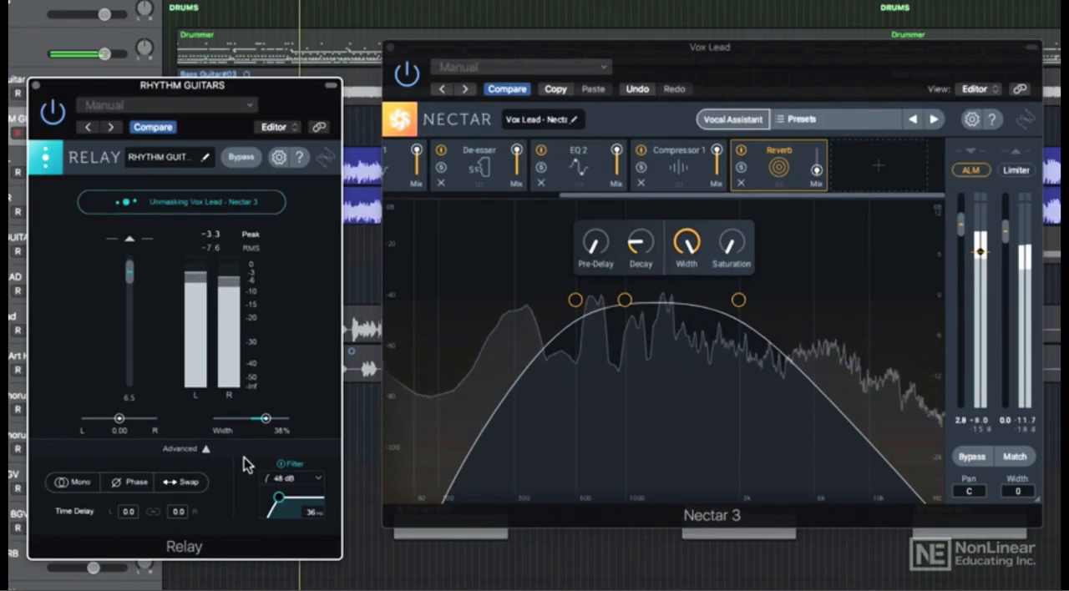
pyautogui.click(243, 455)
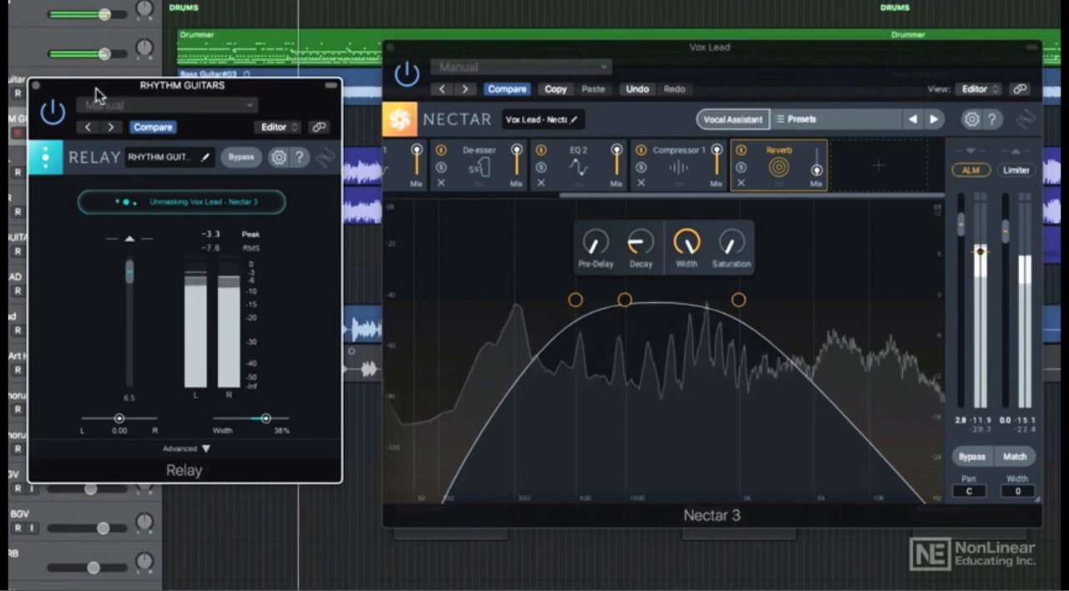
# - Raise the target level of Nectar's ALM slightly and lower Relay's gain on the rhythm guitars to 2.5
pyautogui.moveTo(980, 252); pyautogui.dragTo(980, 244)
pyautogui.moveTo(129, 280); pyautogui.dragTo(129, 284)
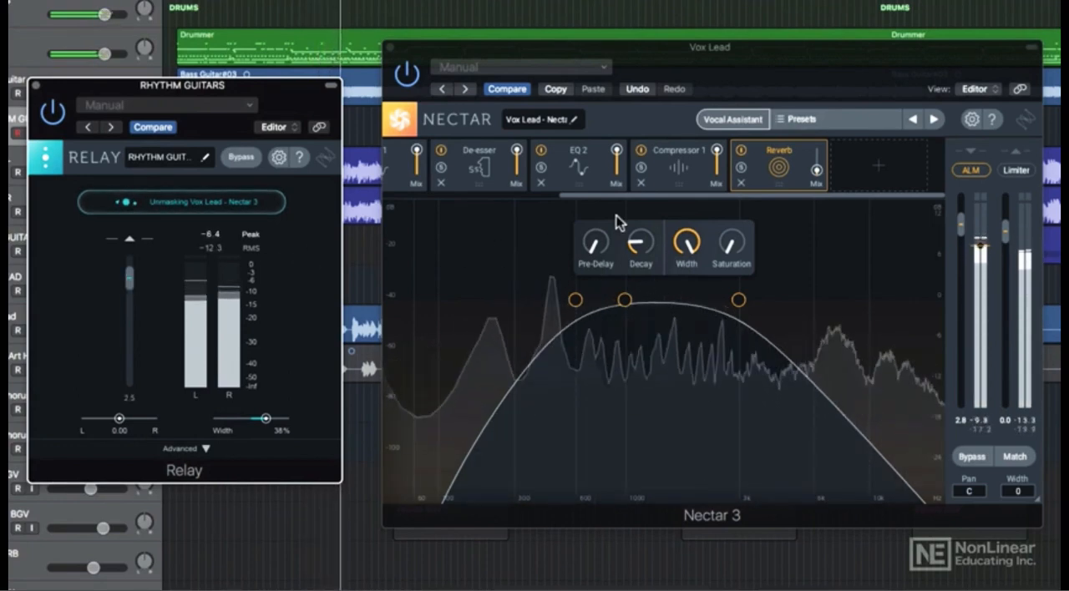
# - Raise the mix amount of the Reverb module in Nectar's vocal chain slightly
pyautogui.click(818, 170)
pyautogui.moveTo(818, 171); pyautogui.dragTo(817, 167)
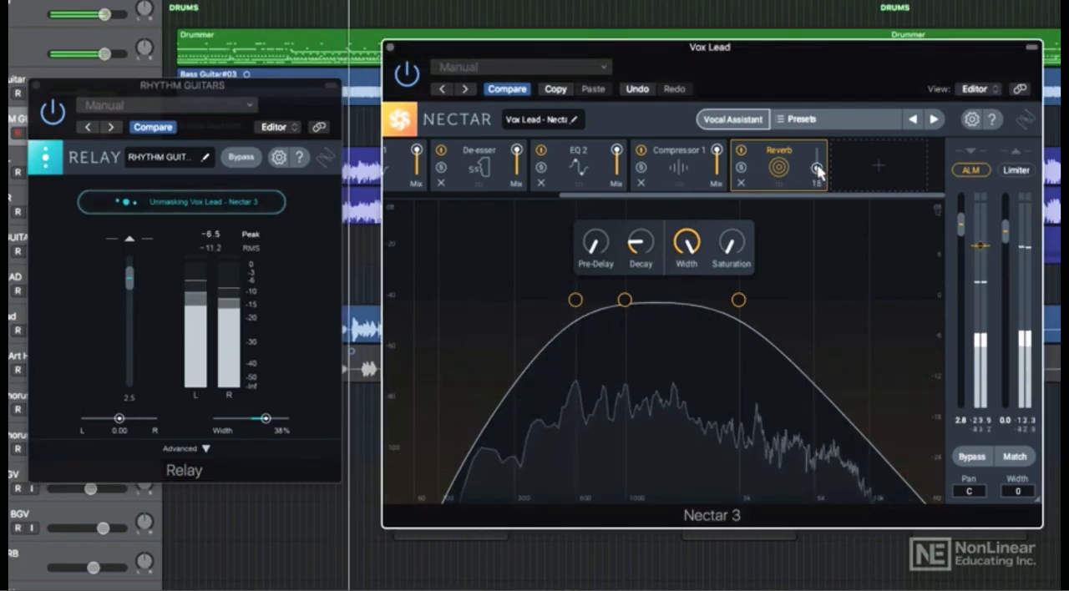